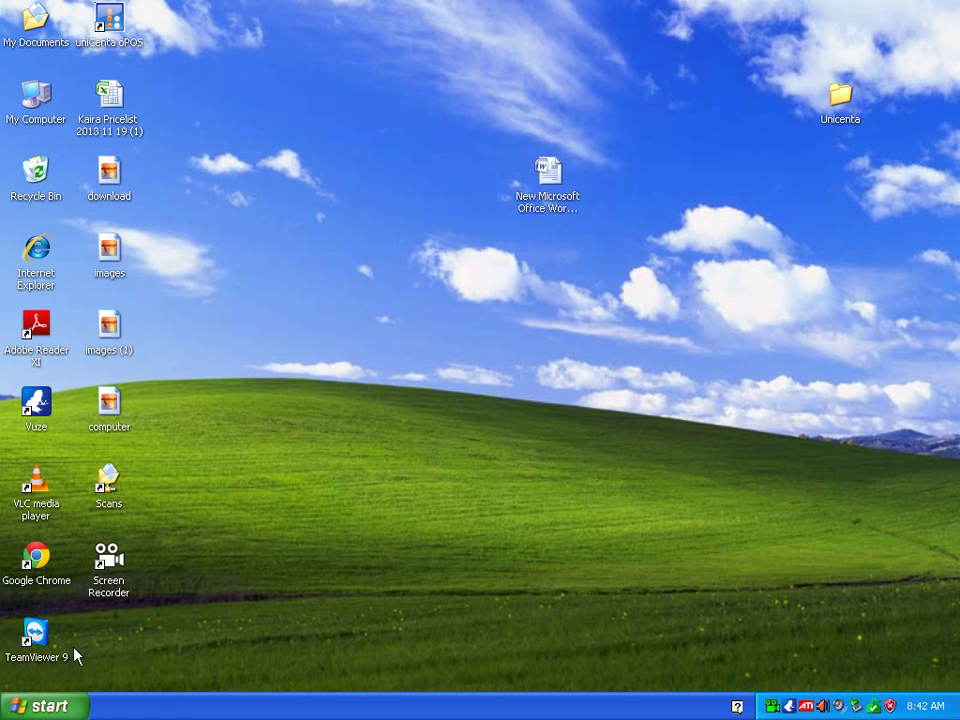
Browse from My Computer through LBM (D:), POS Bundle and Install into folder 2.
click(45, 706)
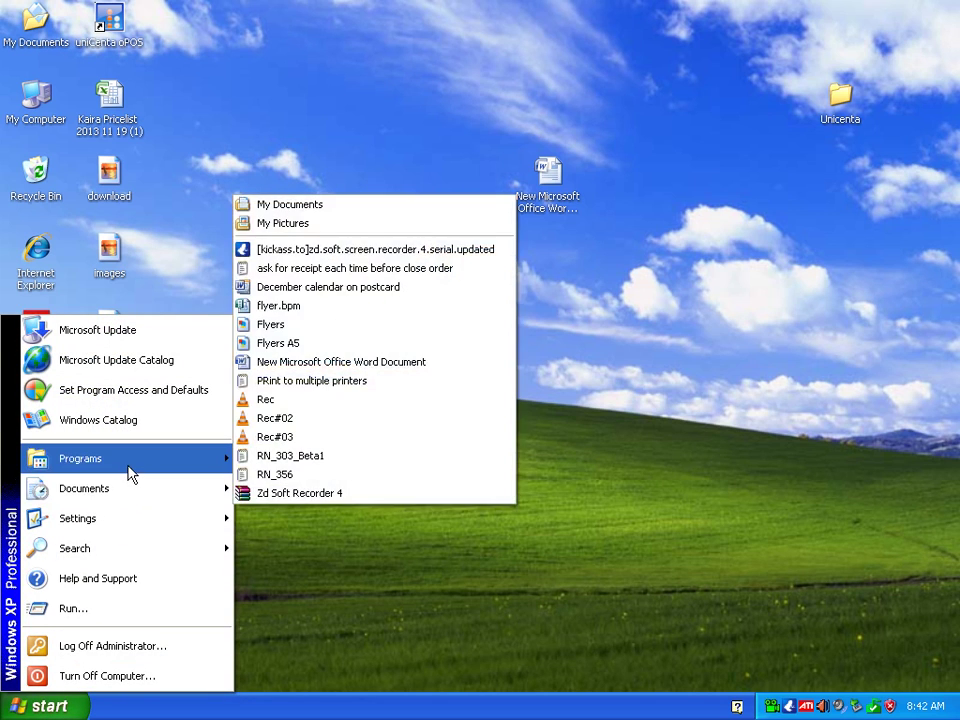
mouse_move(128, 466)
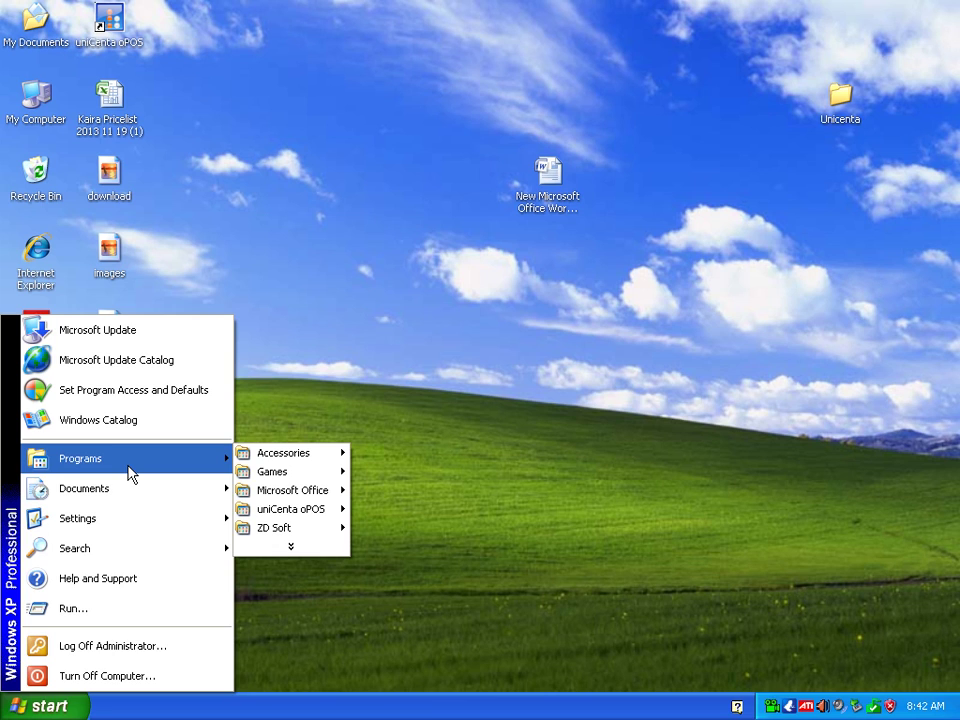
double_click(26, 96)
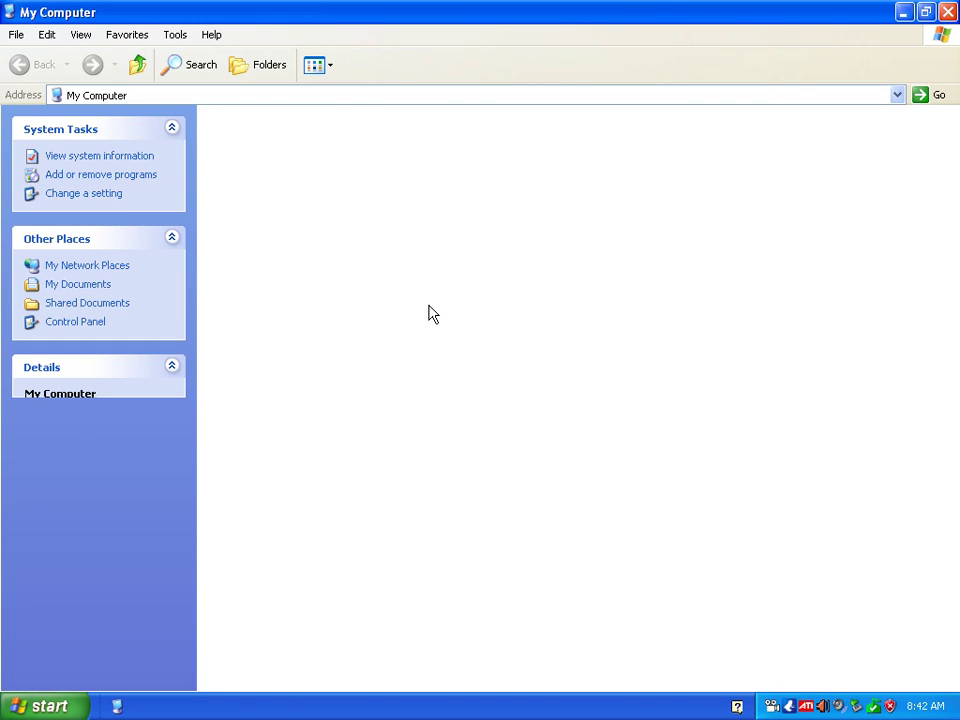
double_click(437, 350)
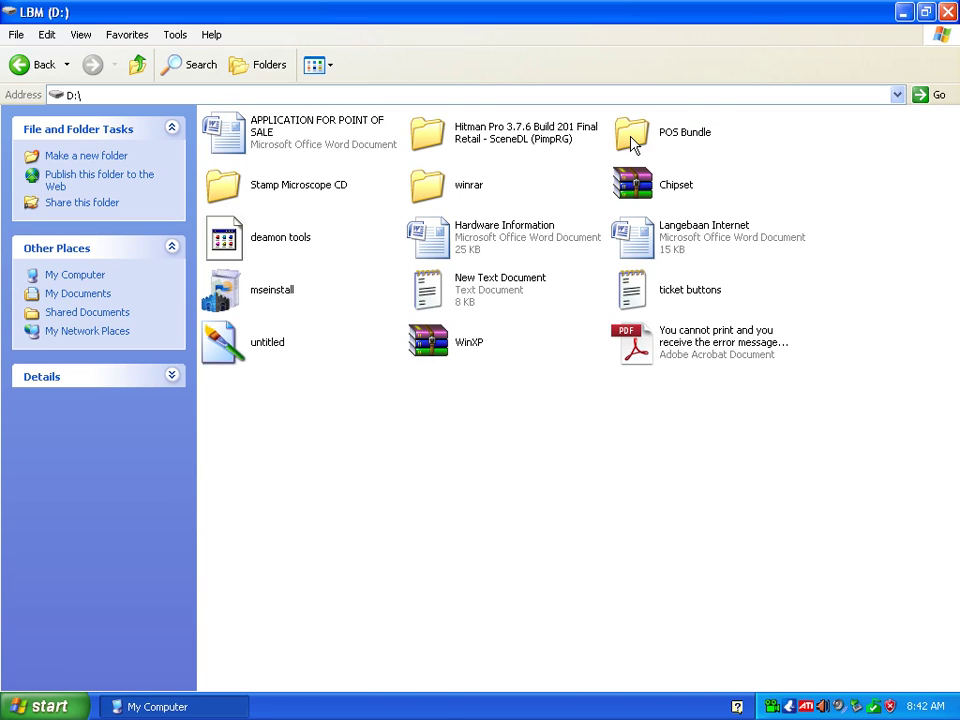
double_click(634, 138)
click(636, 140)
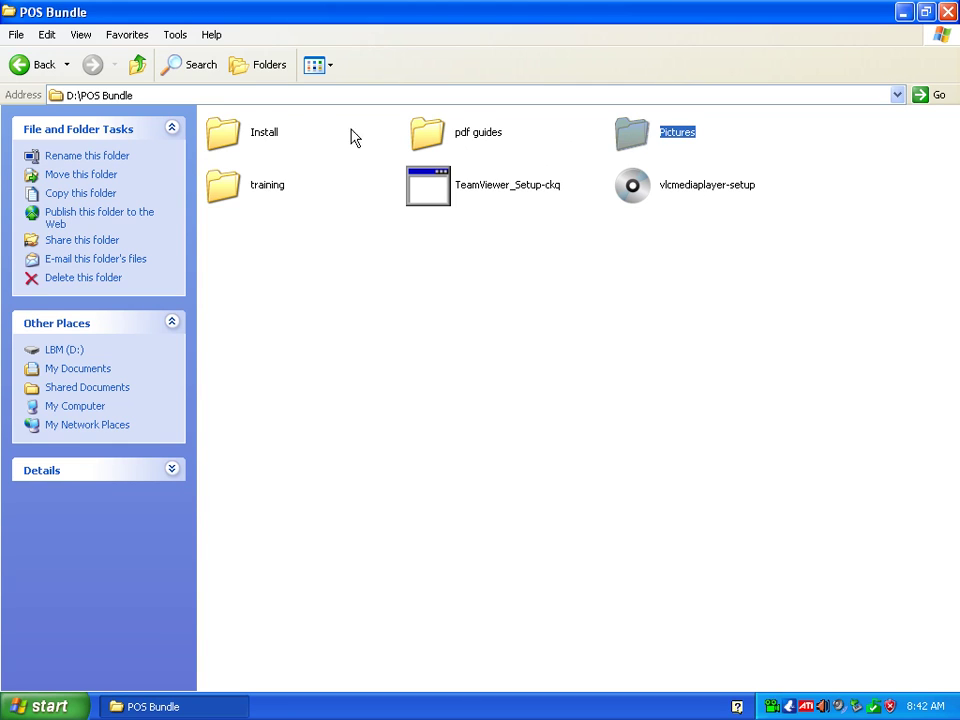
double_click(266, 137)
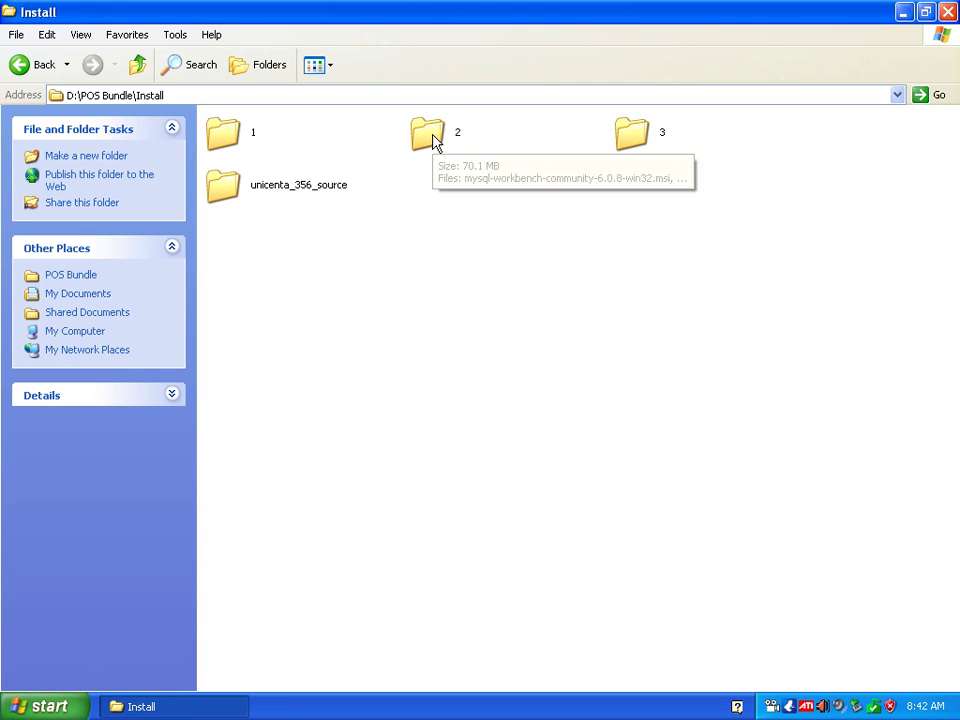
click(432, 139)
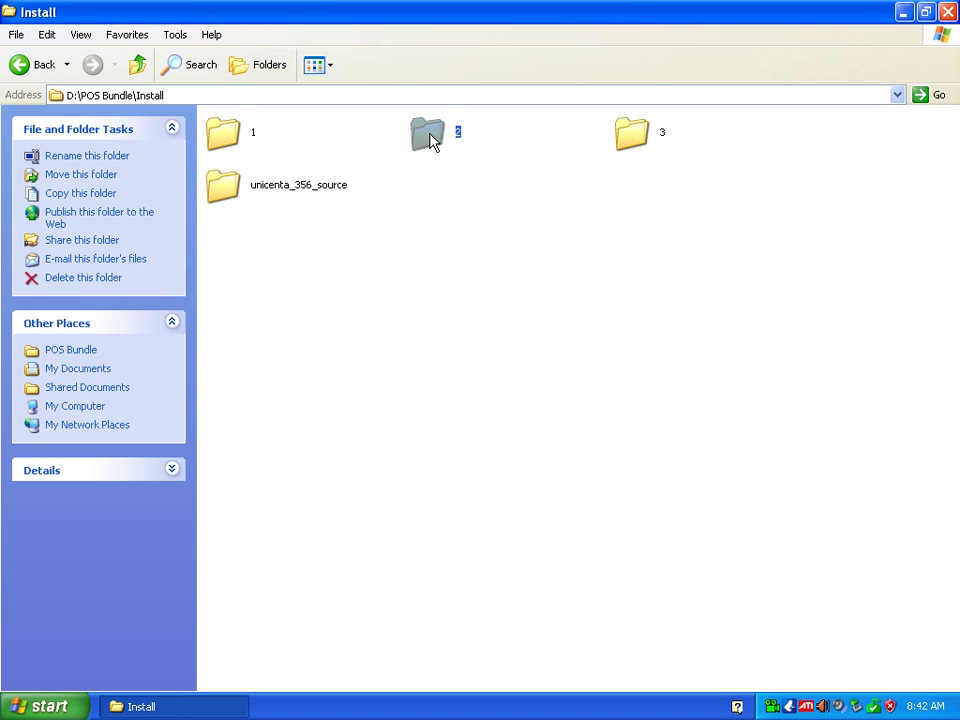
double_click(430, 141)
mouse_move(328, 133)
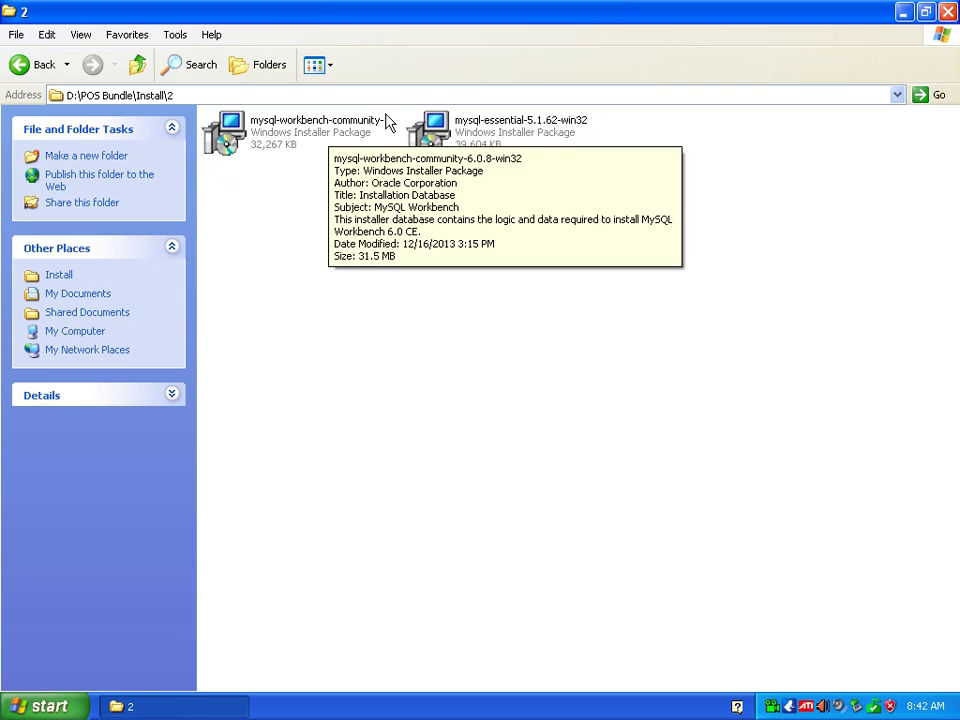
Run the mysql-essential-5.1.62-win32 installer to start the MySQL Server 5.1 Setup Wizard.
click(302, 134)
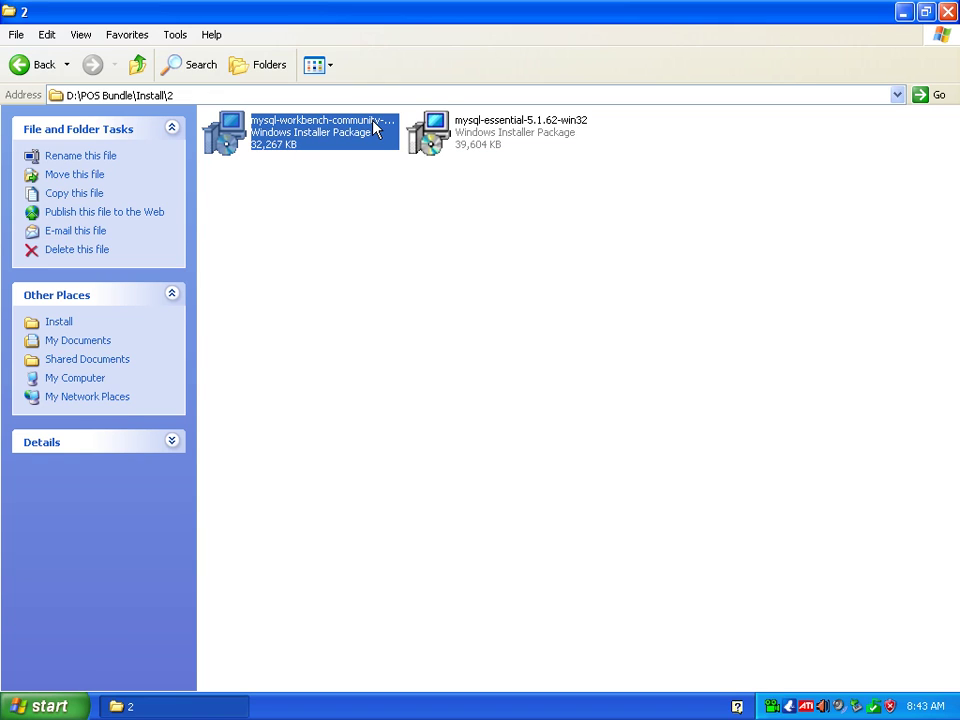
click(350, 166)
click(313, 119)
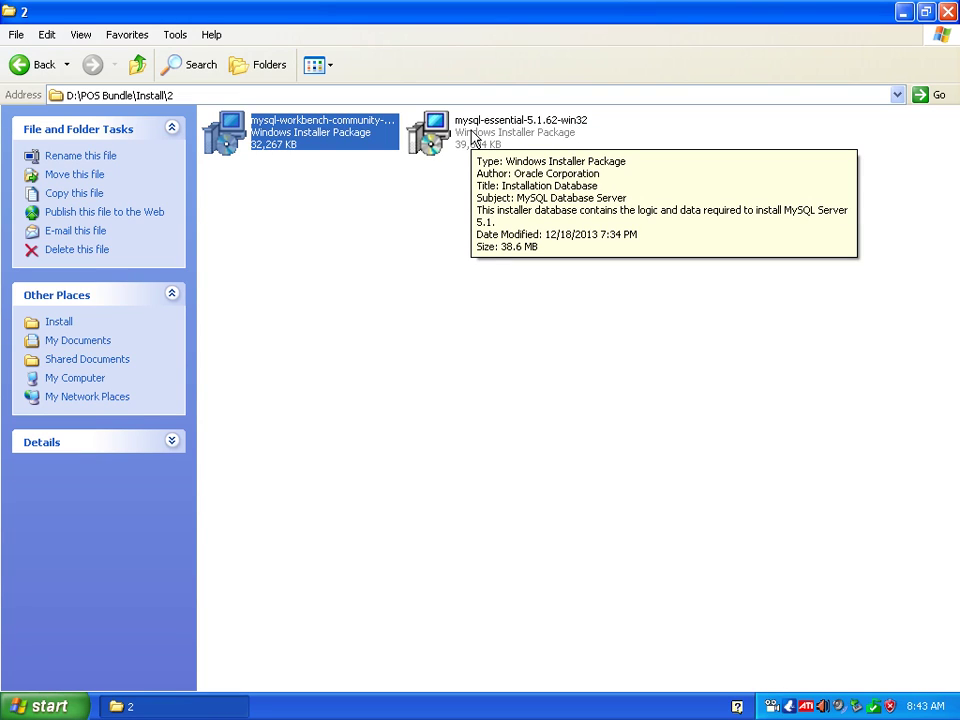
click(474, 138)
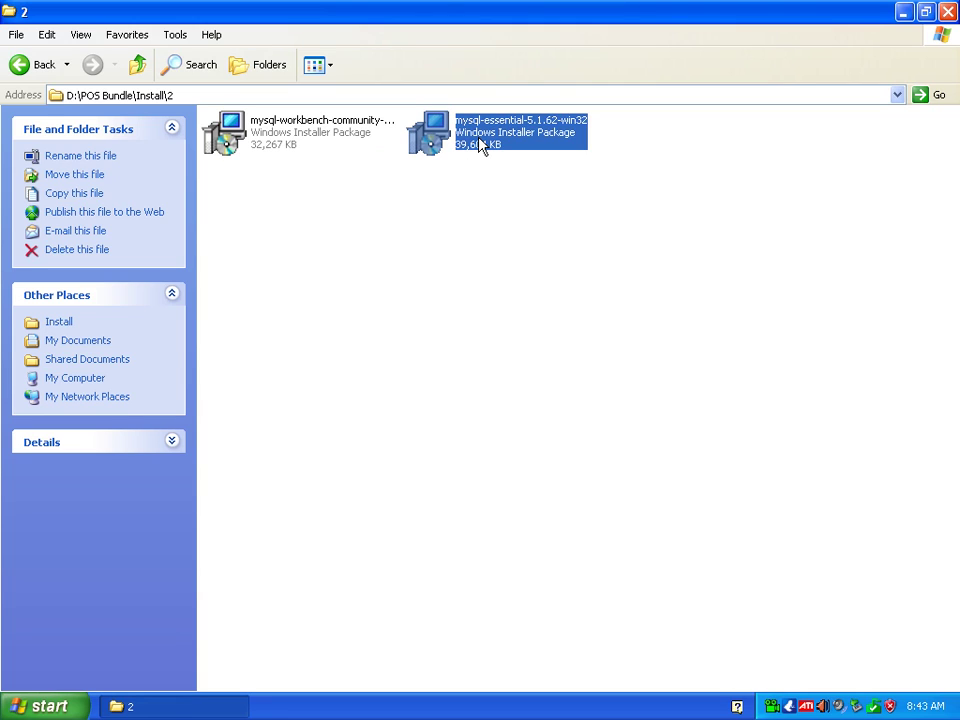
double_click(478, 145)
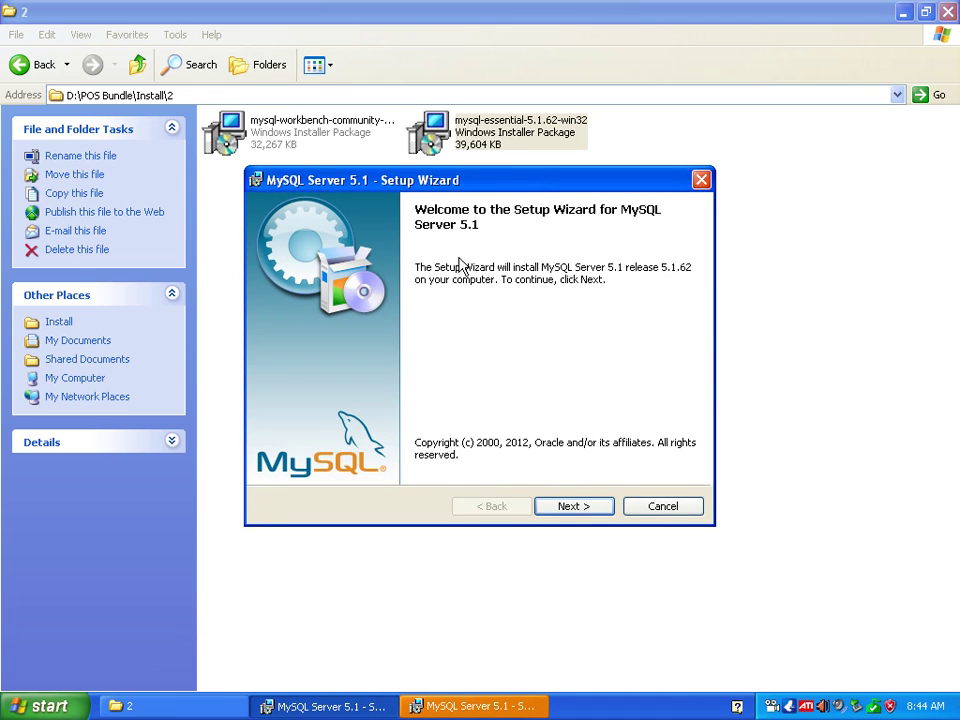
Accept the MySQL Server 5.1 licence, choose the Complete setup type and start installing.
click(577, 512)
click(388, 440)
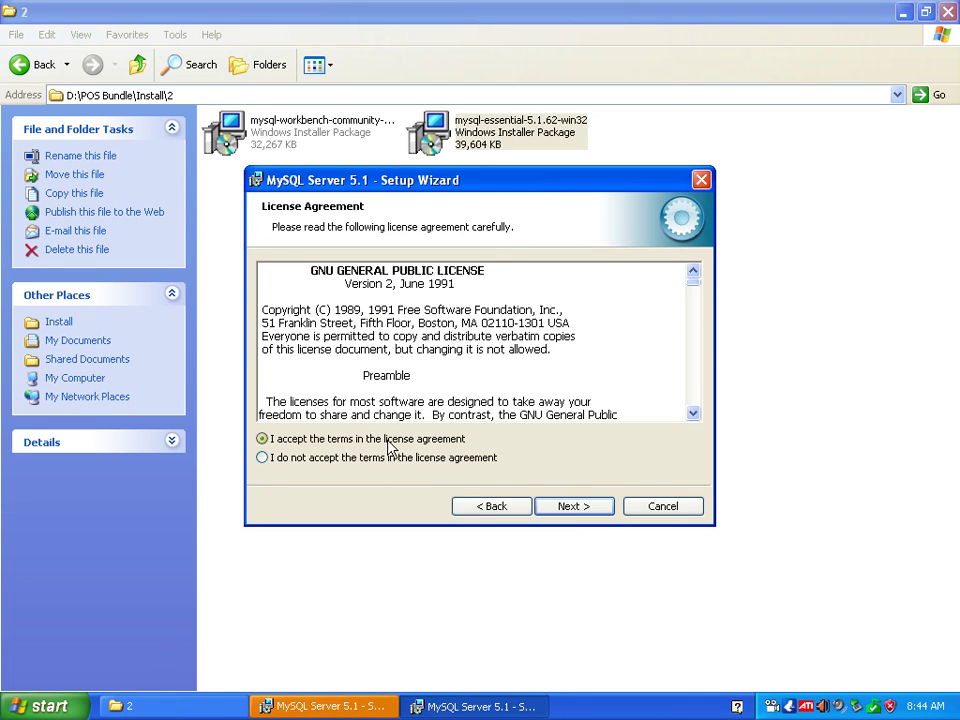
click(572, 507)
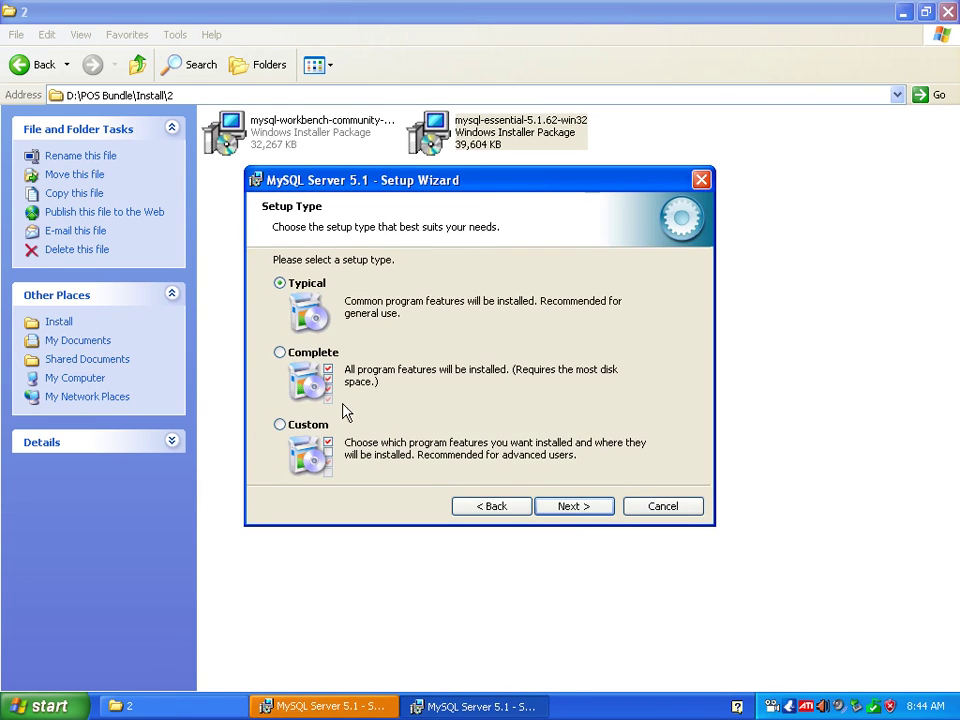
click(320, 356)
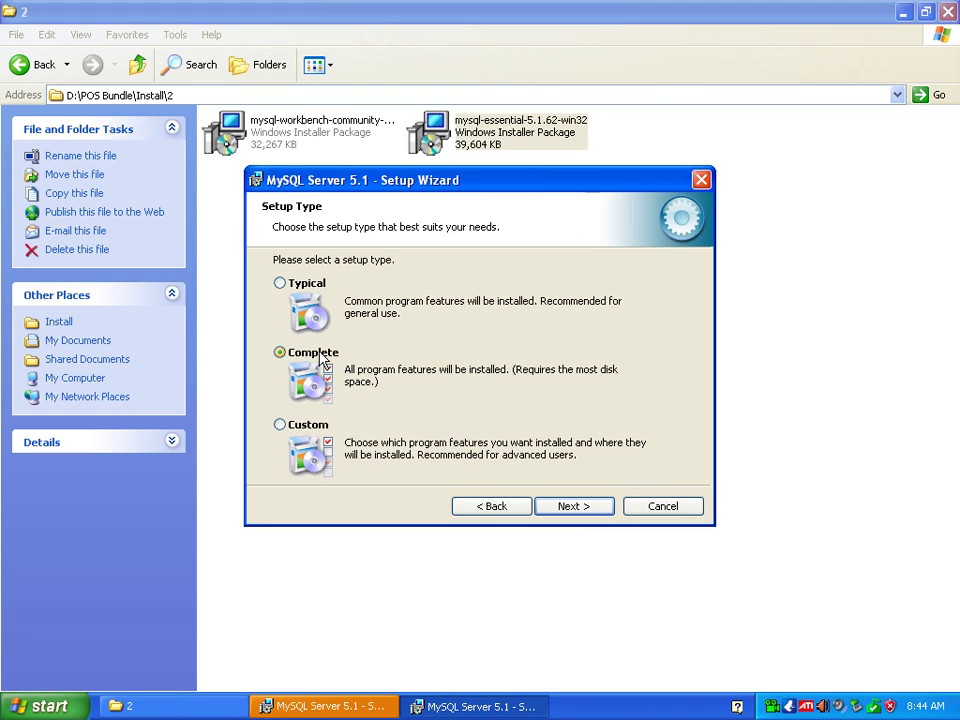
click(587, 511)
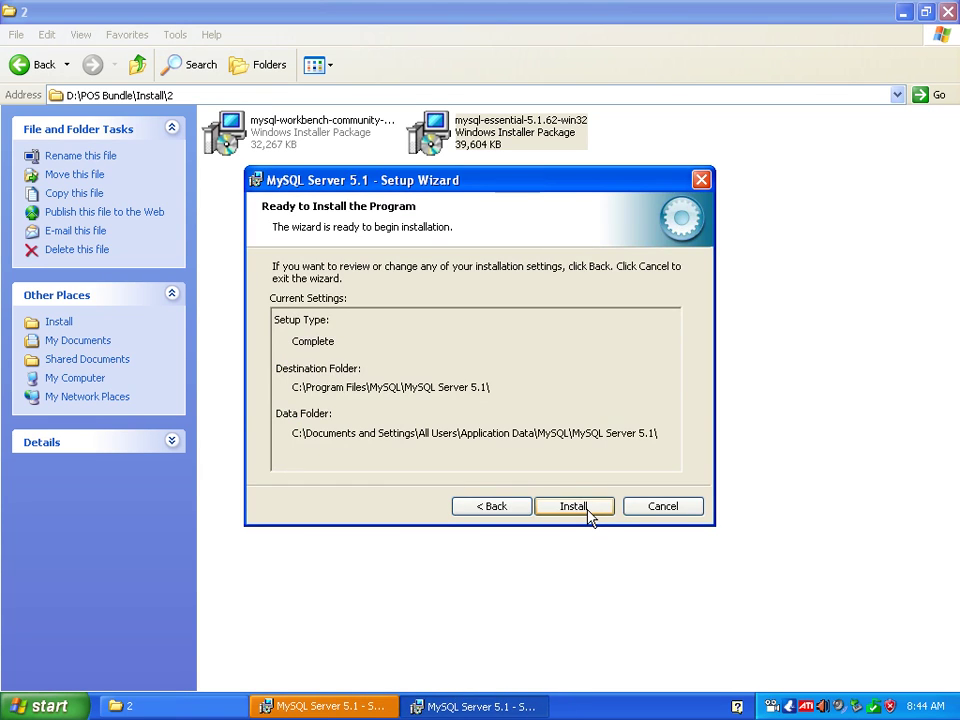
click(587, 511)
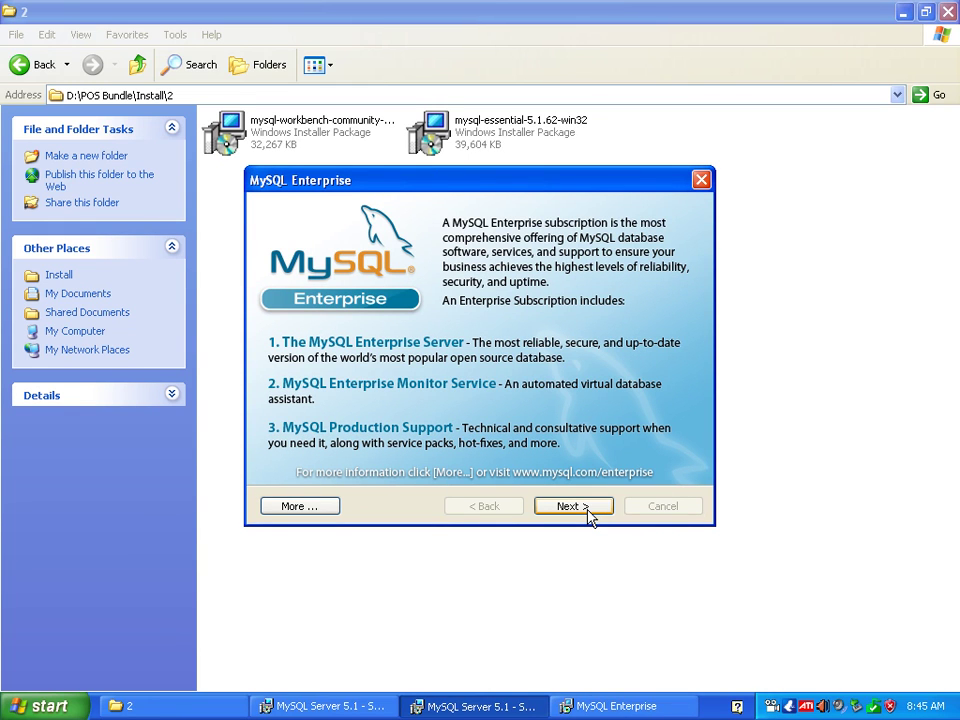
Get past the Enterprise information pages and finish with server configuration still enabled.
click(588, 510)
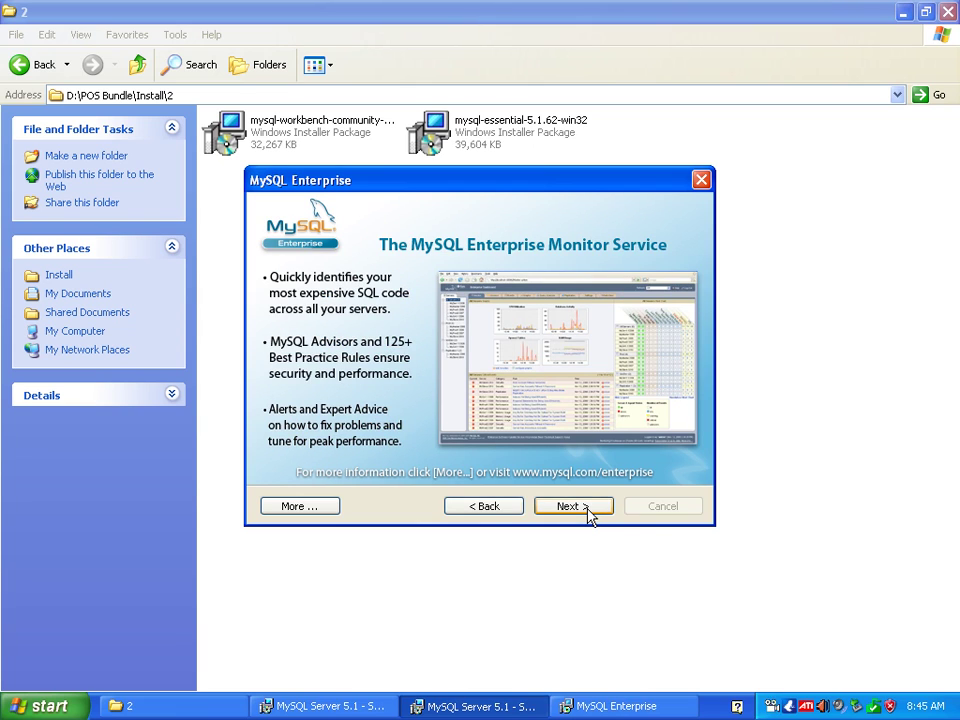
click(588, 510)
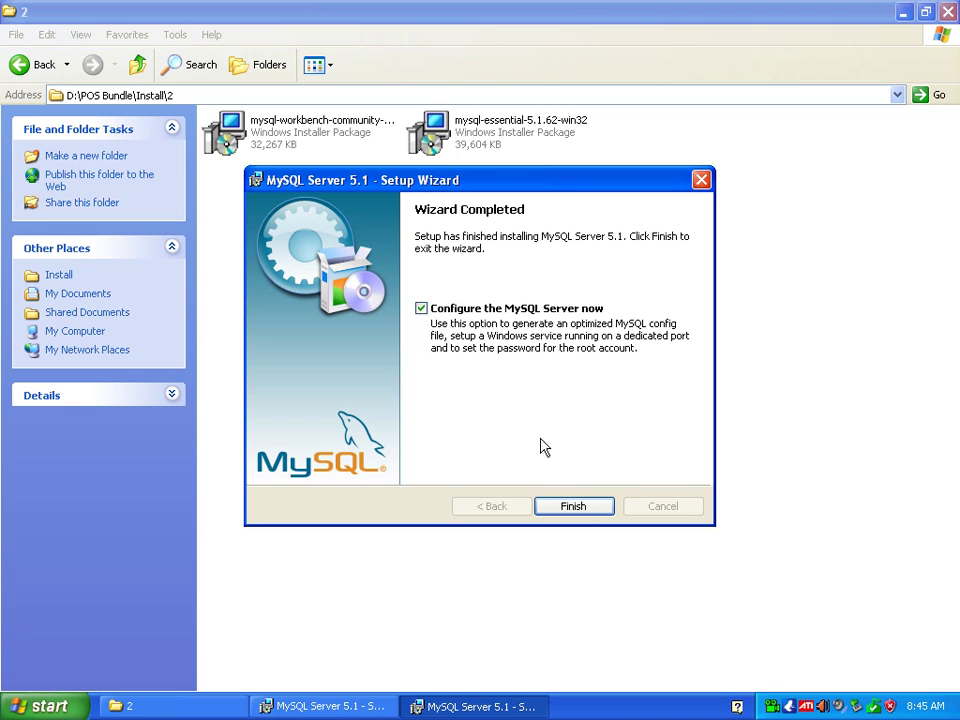
click(577, 505)
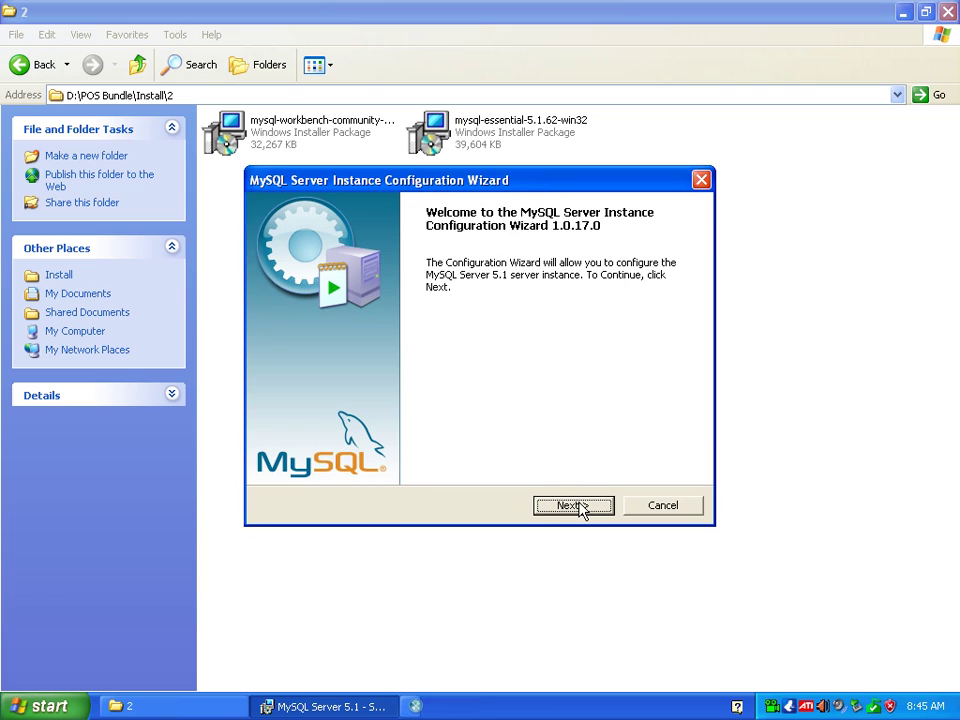
Select the Standard Configuration type for the MySQL server instance and continue to the Windows options.
click(579, 507)
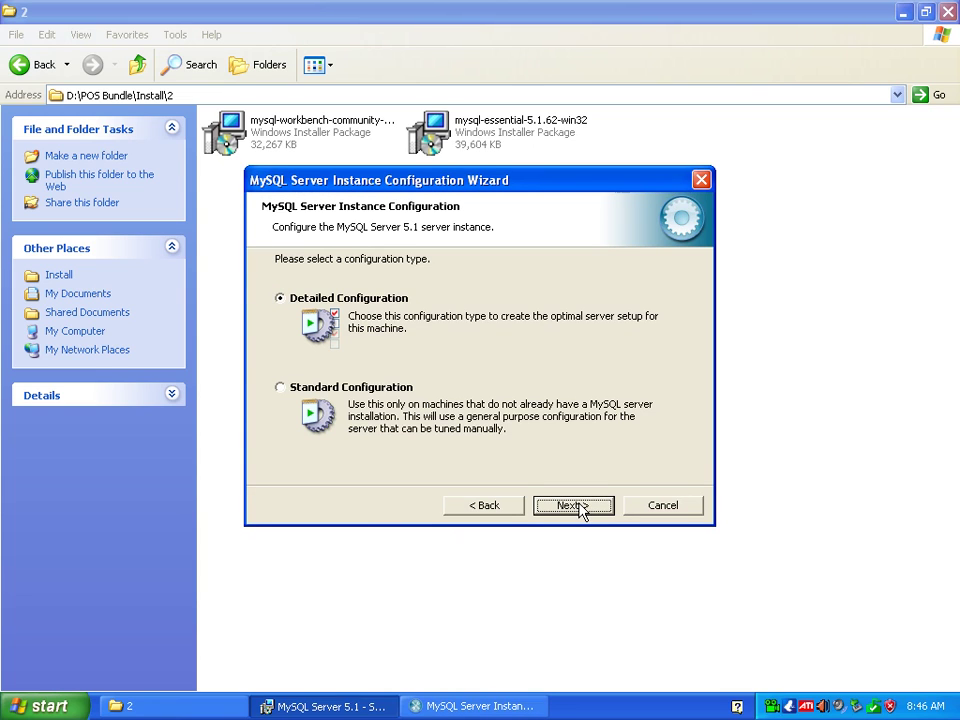
click(318, 389)
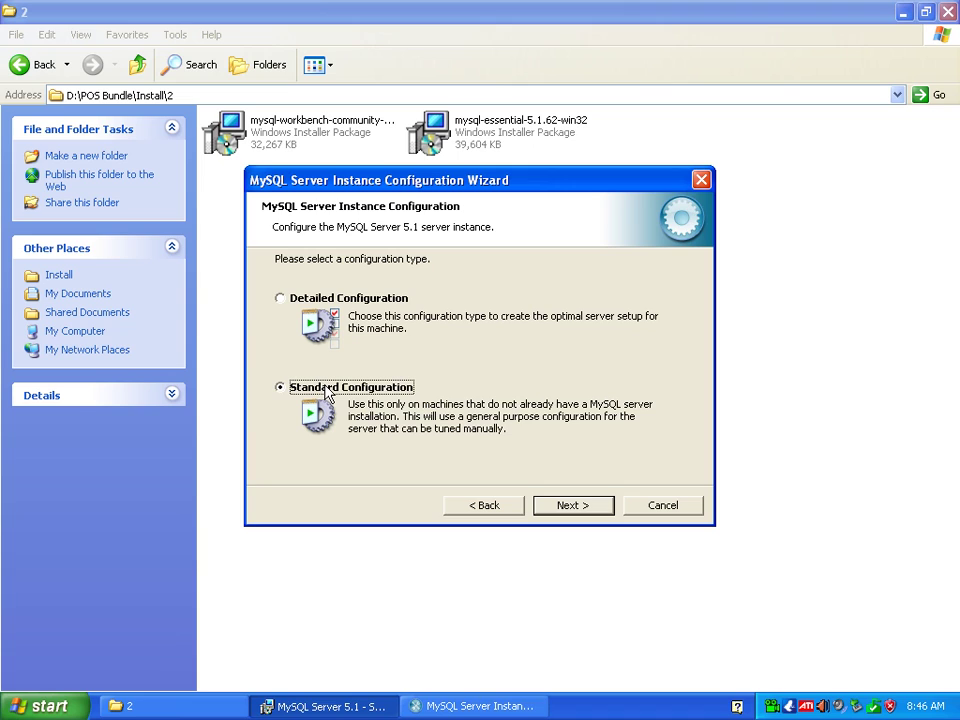
click(573, 507)
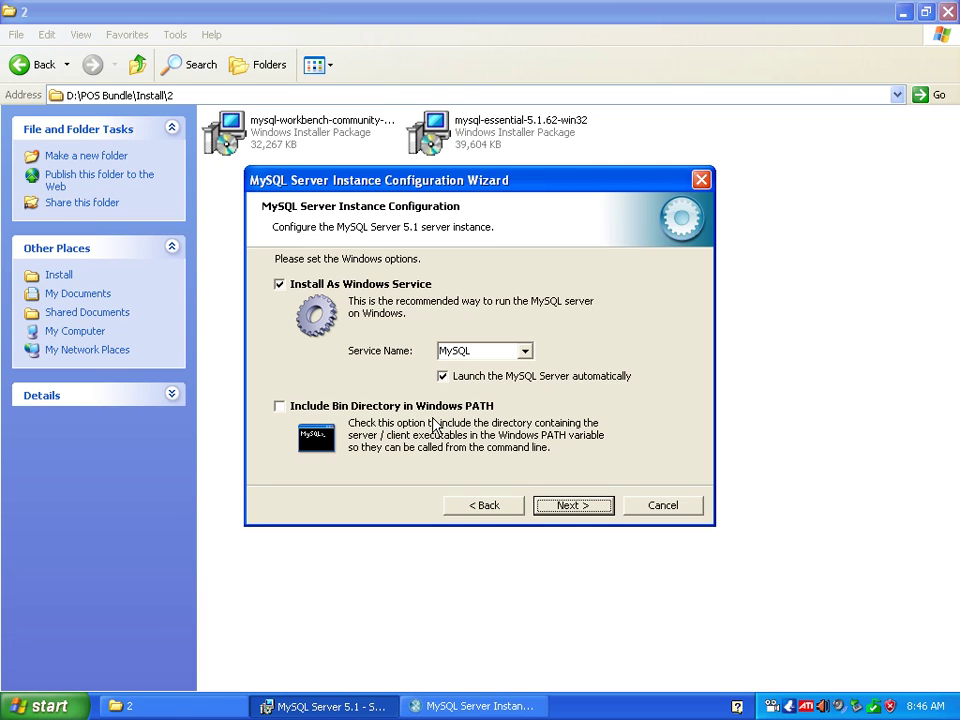
Keep the MySQL service settings, set a new root password and enable remote root access.
click(574, 507)
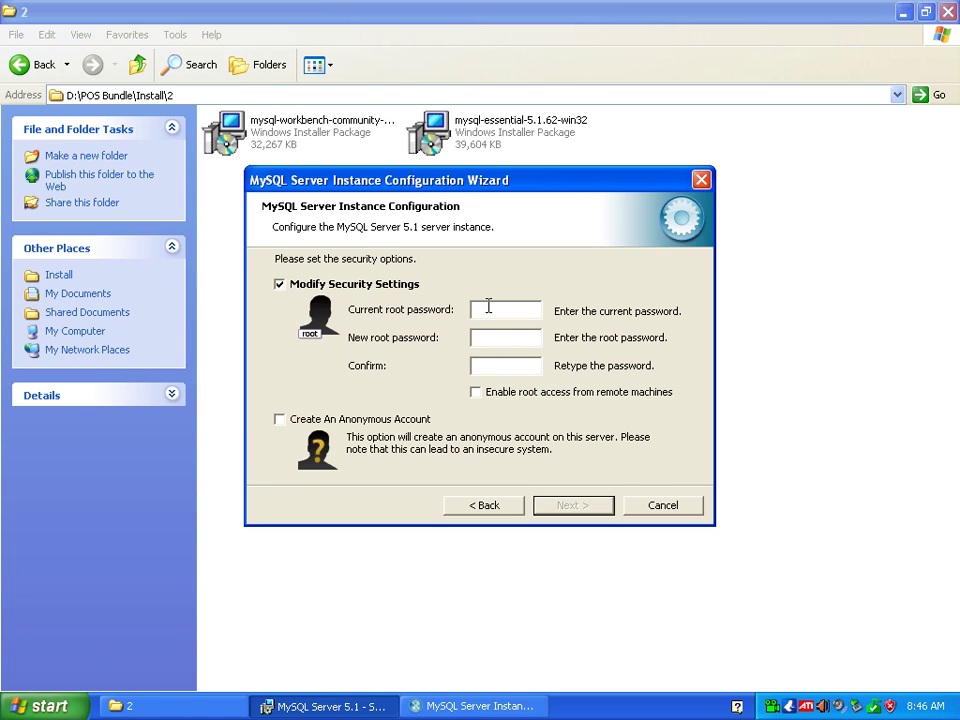
text(*****)
click(503, 337)
text(*****)
click(505, 365)
text(*****)
click(487, 398)
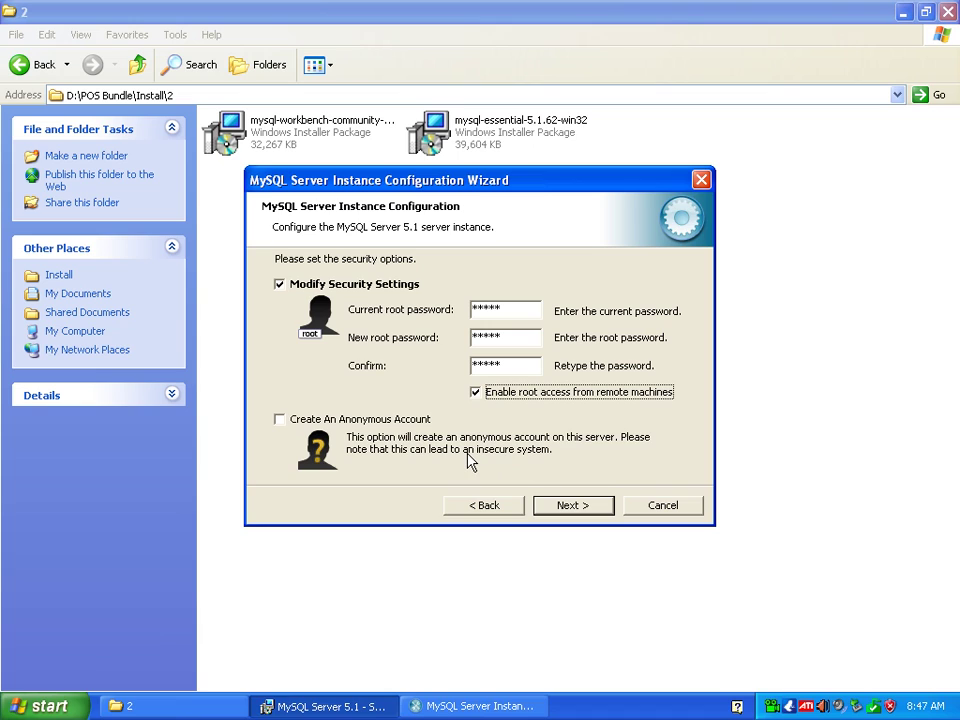
click(572, 507)
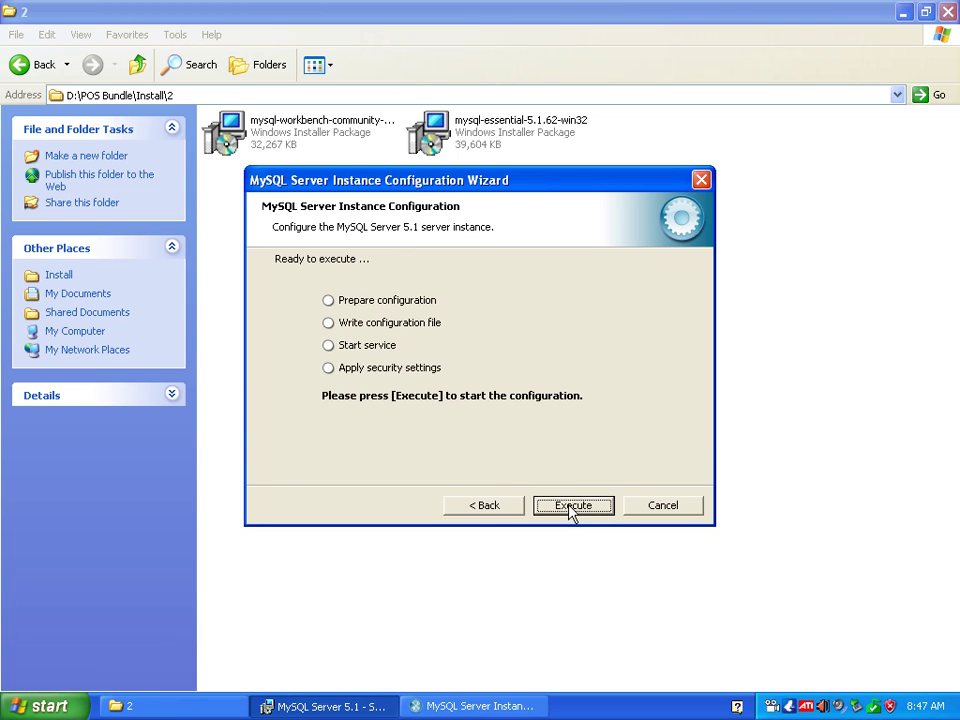
Execute the configuration so the MySQL service starts, then close the configuration wizard.
click(572, 507)
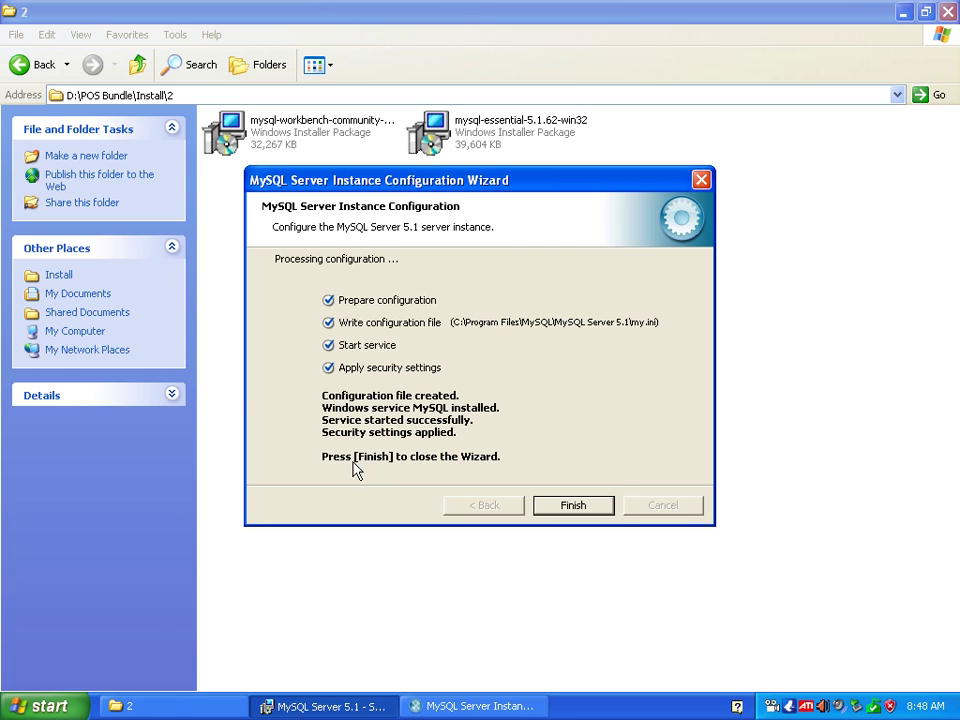
click(572, 505)
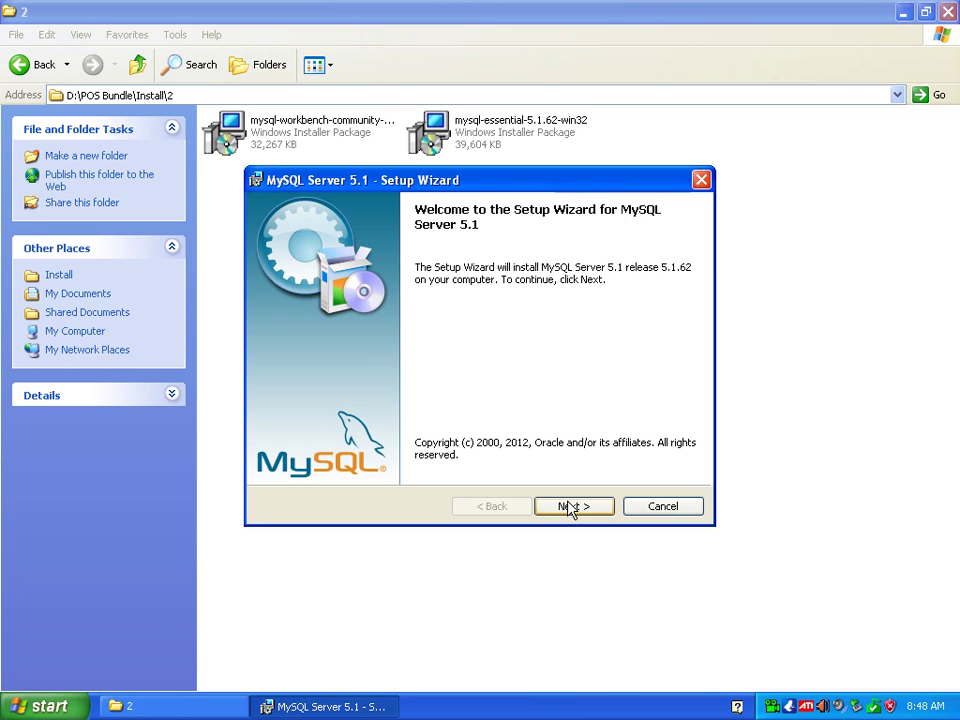
Cancel the reopened MySQL Server 5.1 setup after the licence page and close the wizard.
click(572, 506)
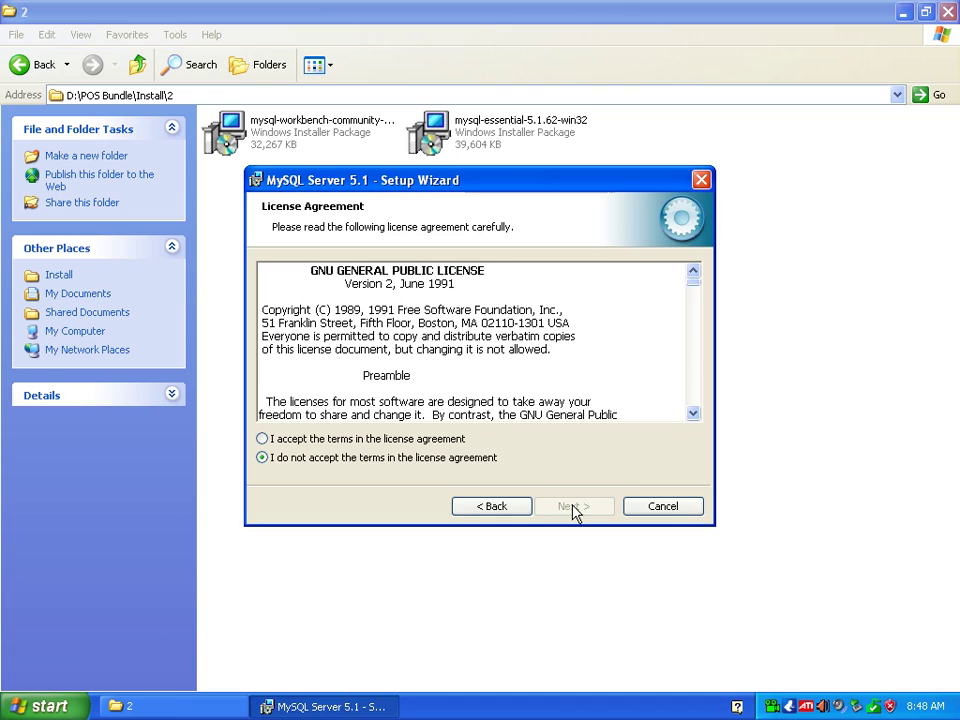
click(340, 438)
click(568, 507)
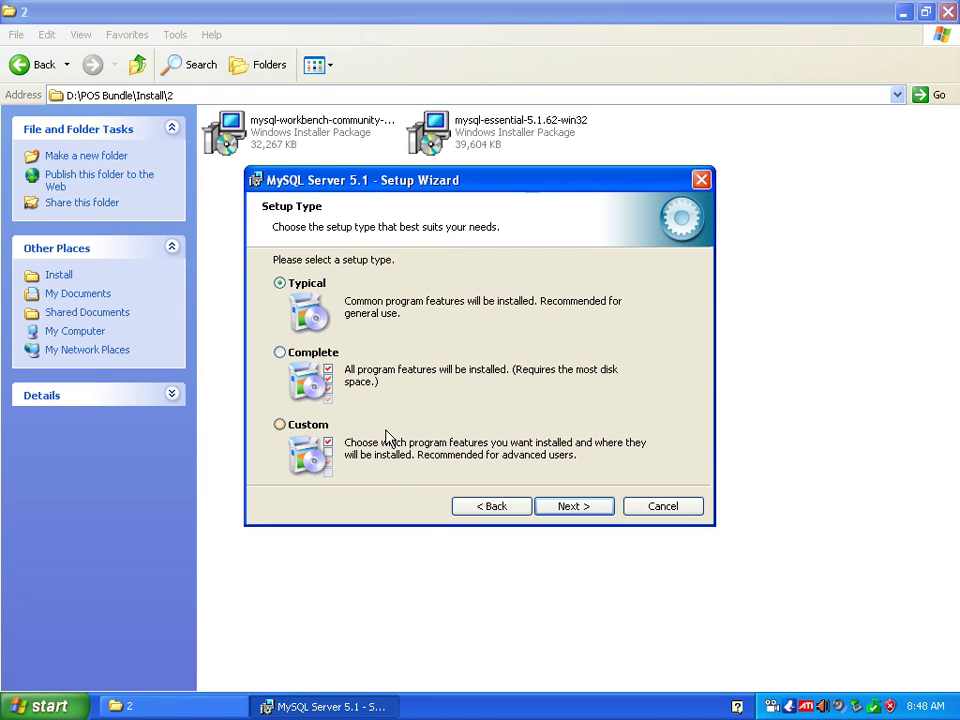
click(660, 508)
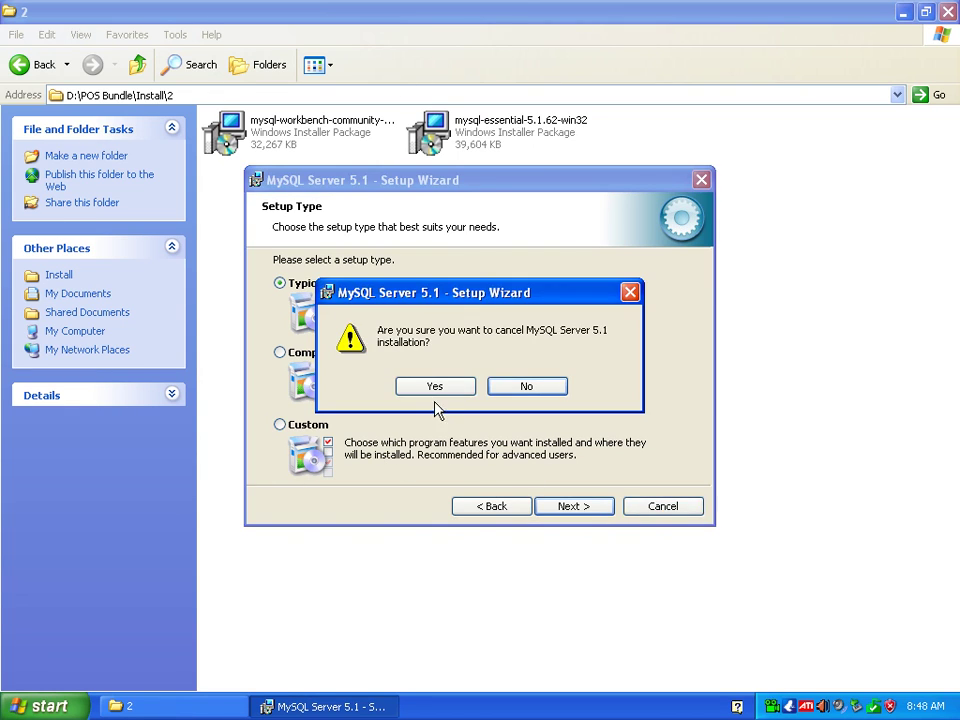
click(437, 388)
click(585, 510)
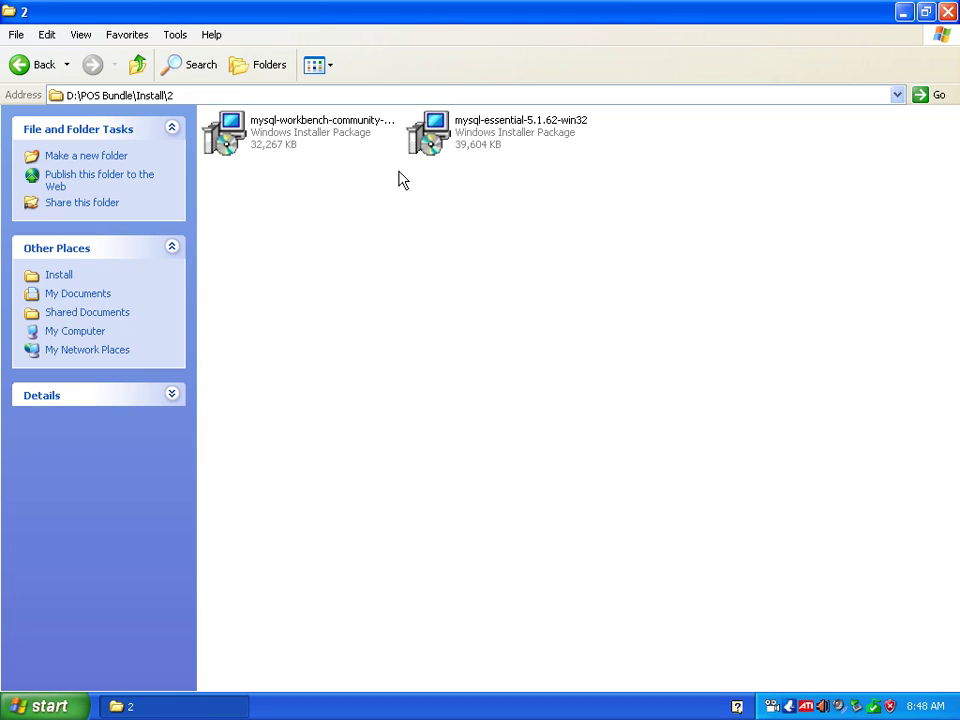
Launch the mysql-workbench-community-6.0.8-win32 installer from the Install\2 folder.
mouse_move(289, 147)
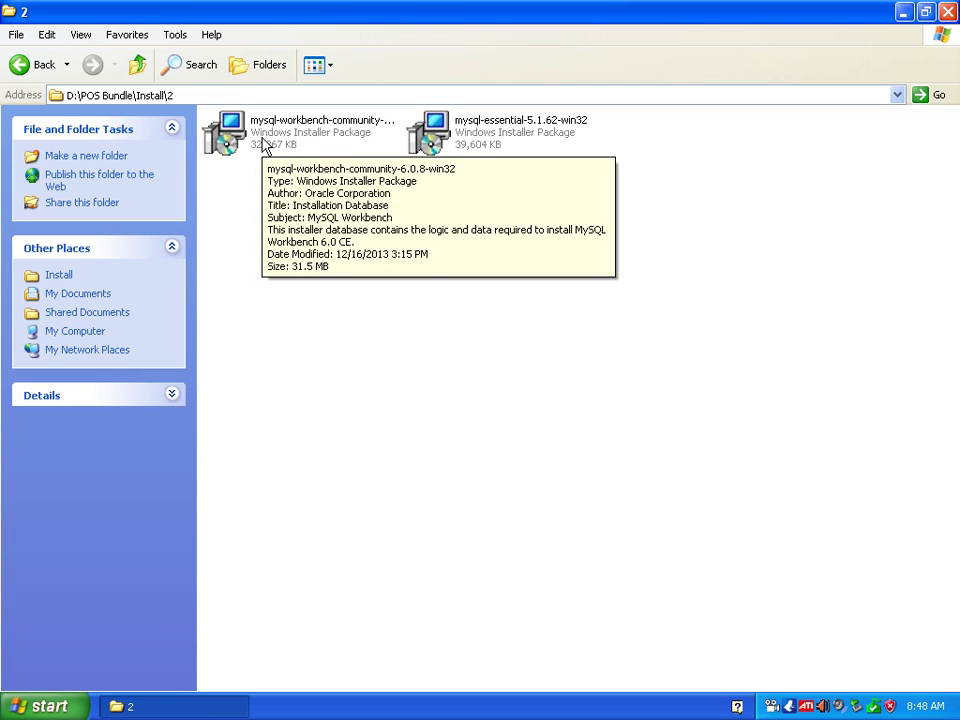
click(263, 145)
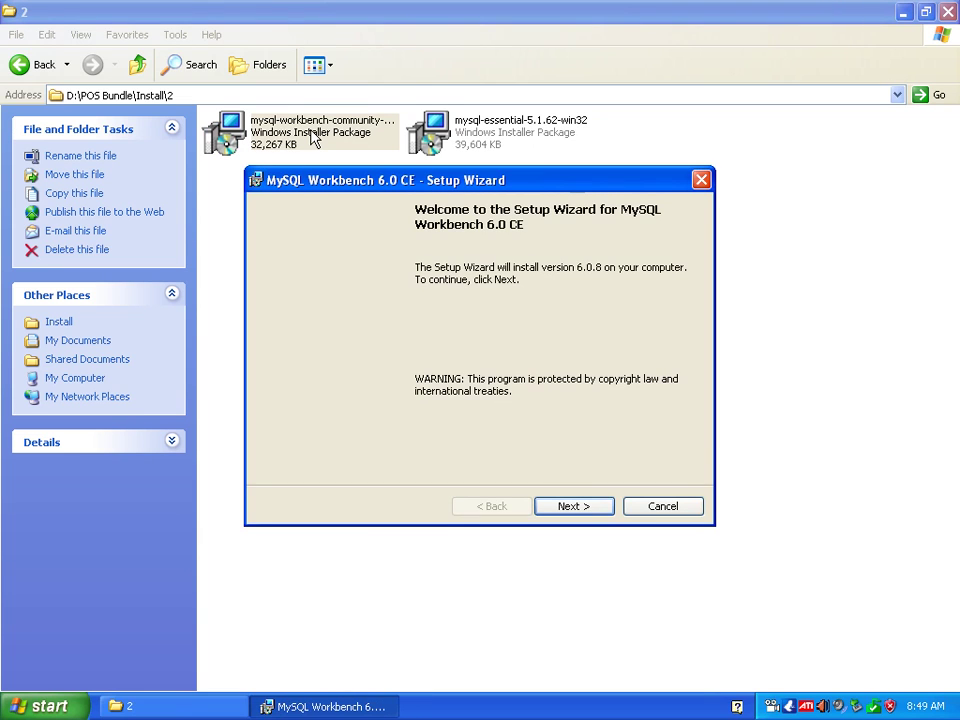
Install MySQL Workbench 6.0 CE into the default folder with the Complete setup type.
click(576, 508)
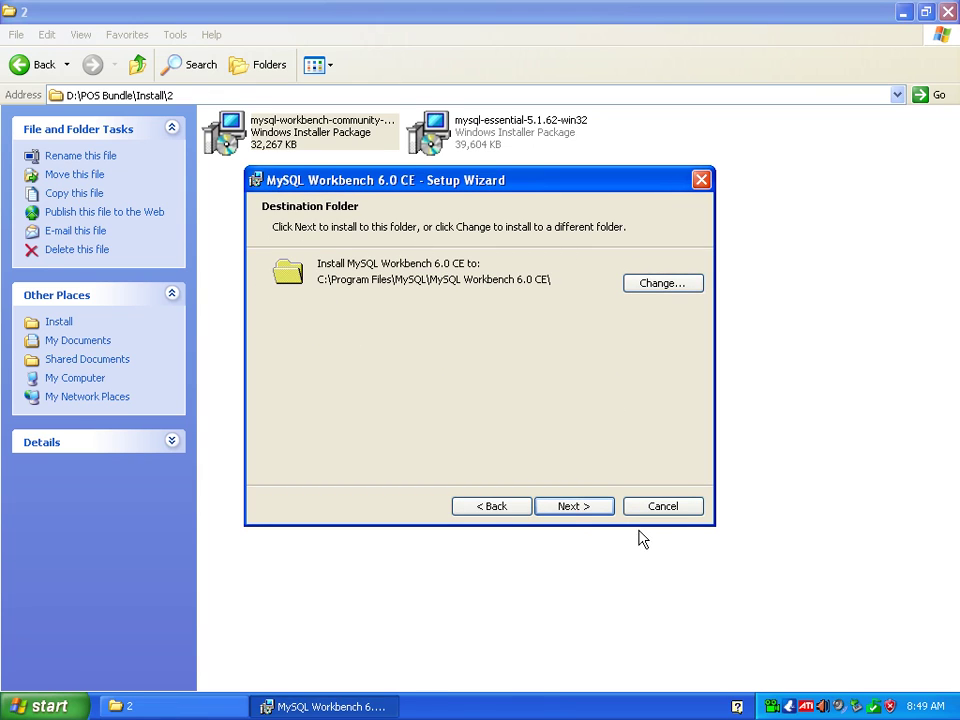
click(573, 509)
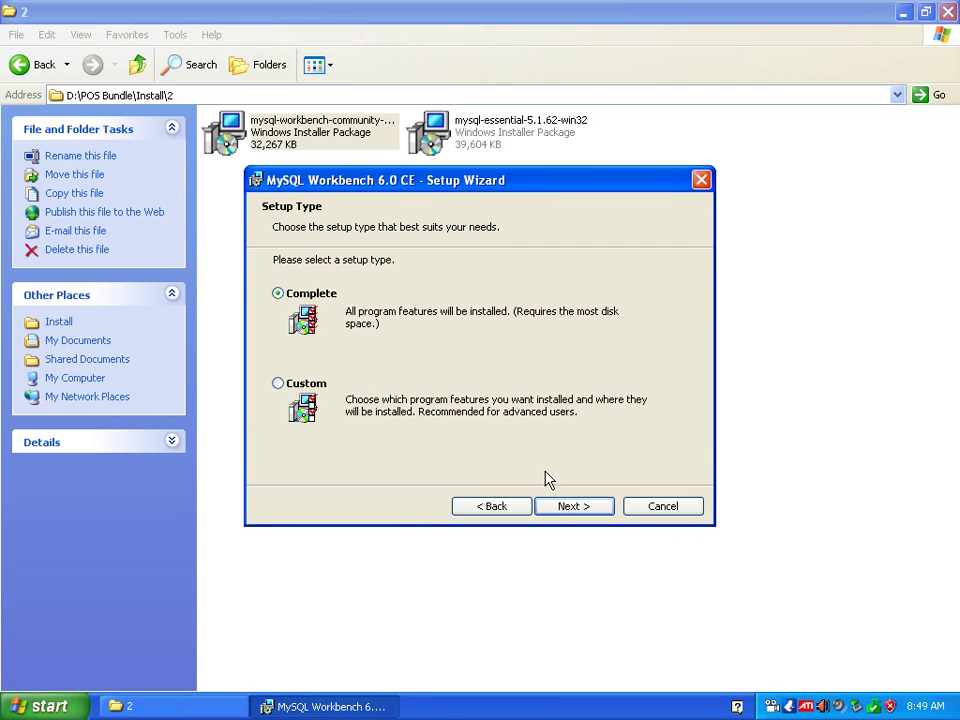
click(575, 507)
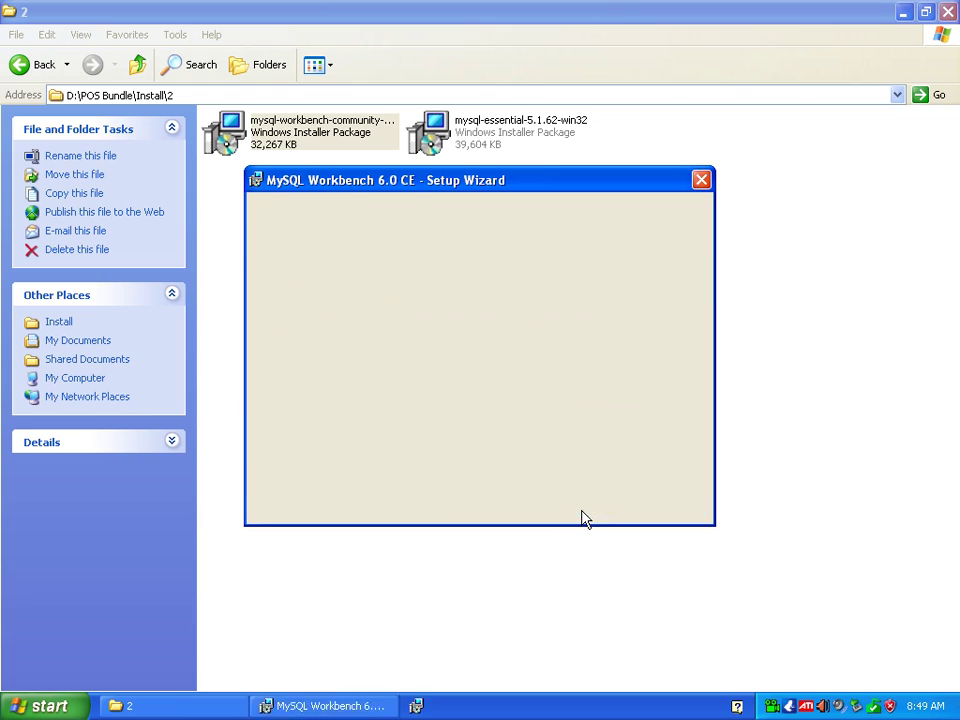
click(580, 509)
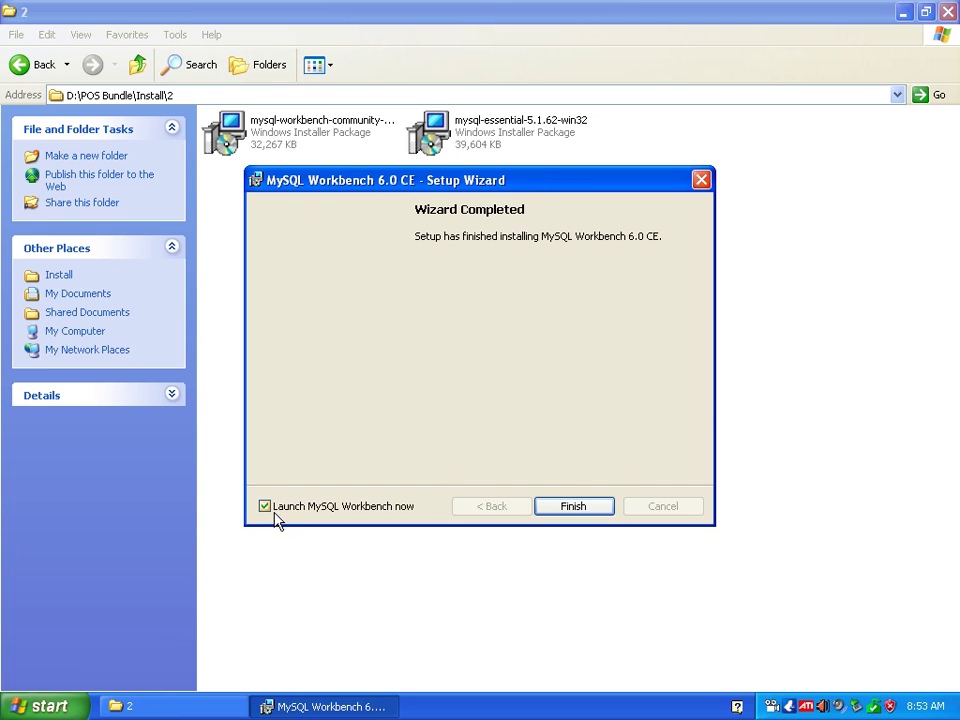
Finish the MySQL Workbench 6.0 CE setup with 'Launch MySQL Workbench now' left ticked.
click(572, 507)
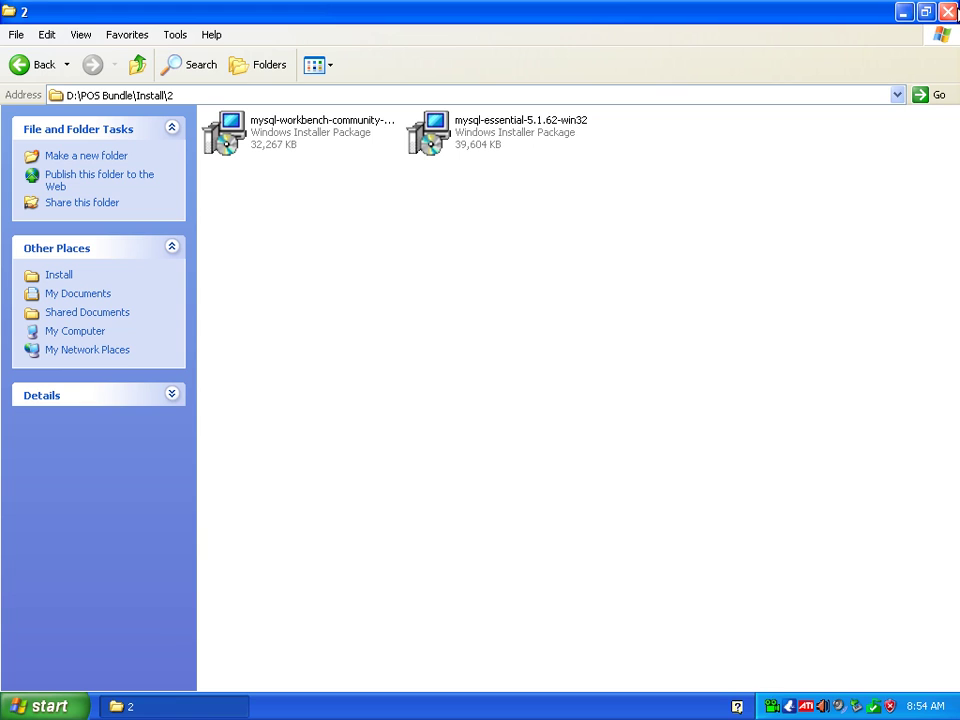
Close the installer folder window '2'.
click(948, 12)
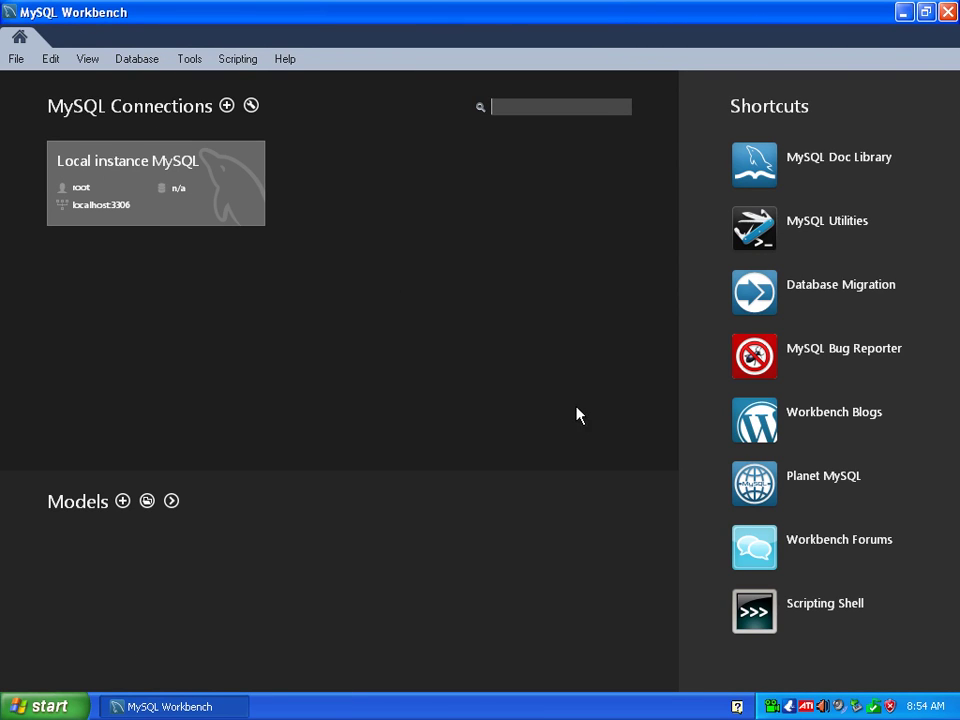
Close MySQL Workbench and launch uniCenta oPOS from its desktop shortcut.
click(949, 14)
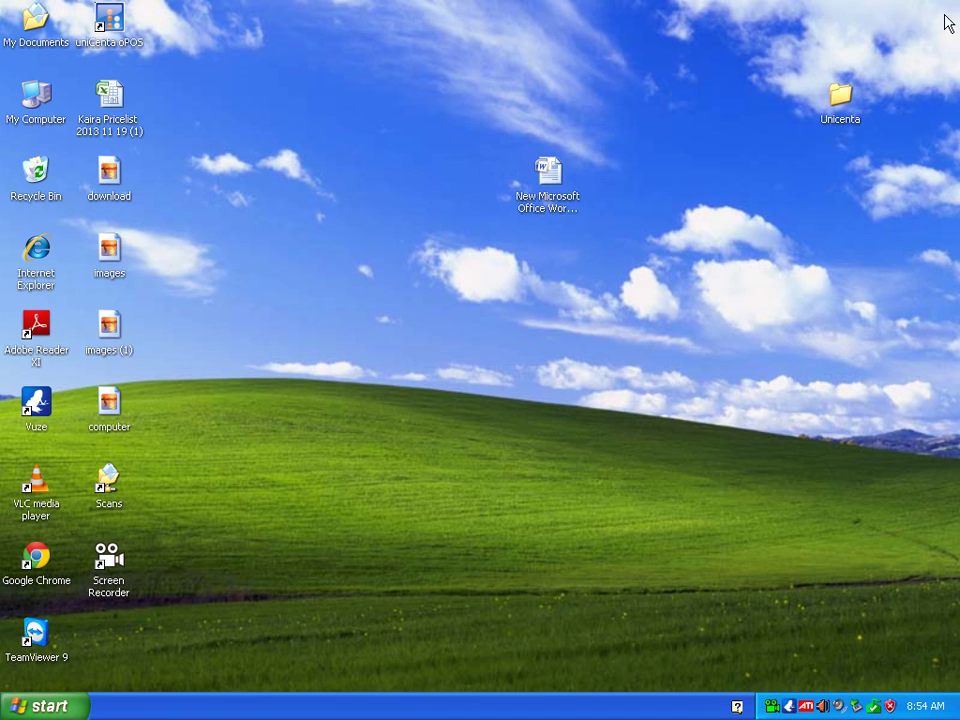
click(48, 712)
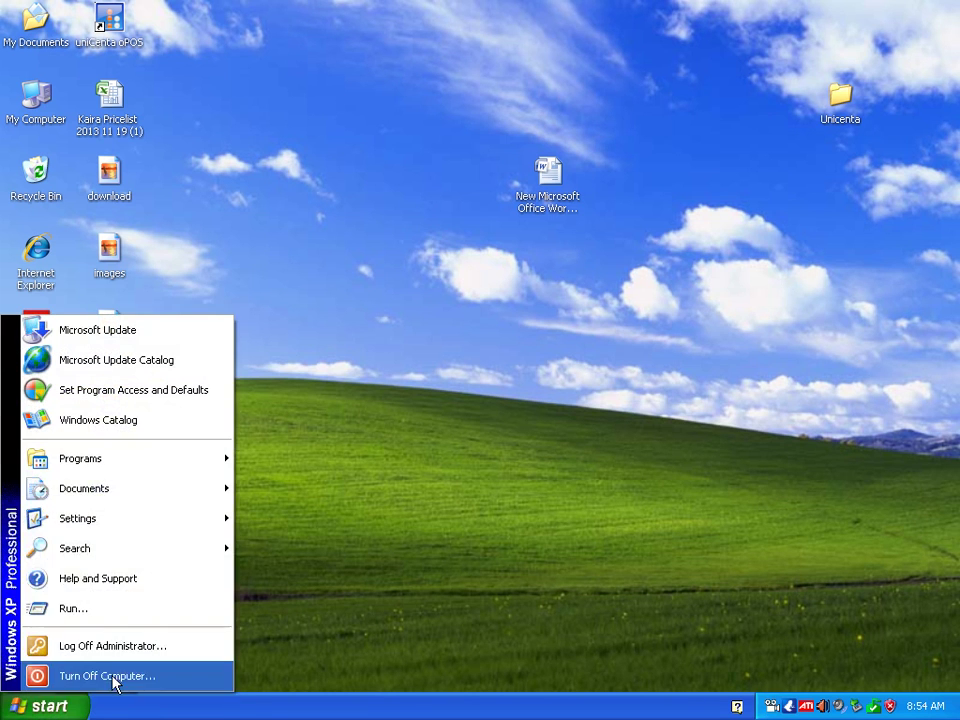
mouse_move(124, 484)
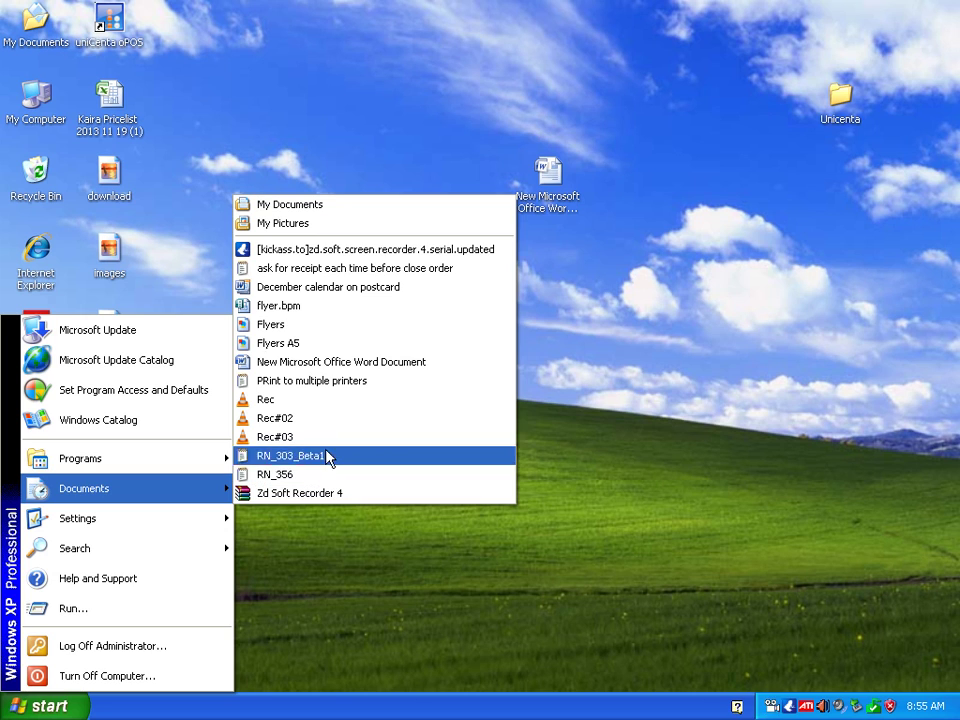
click(334, 156)
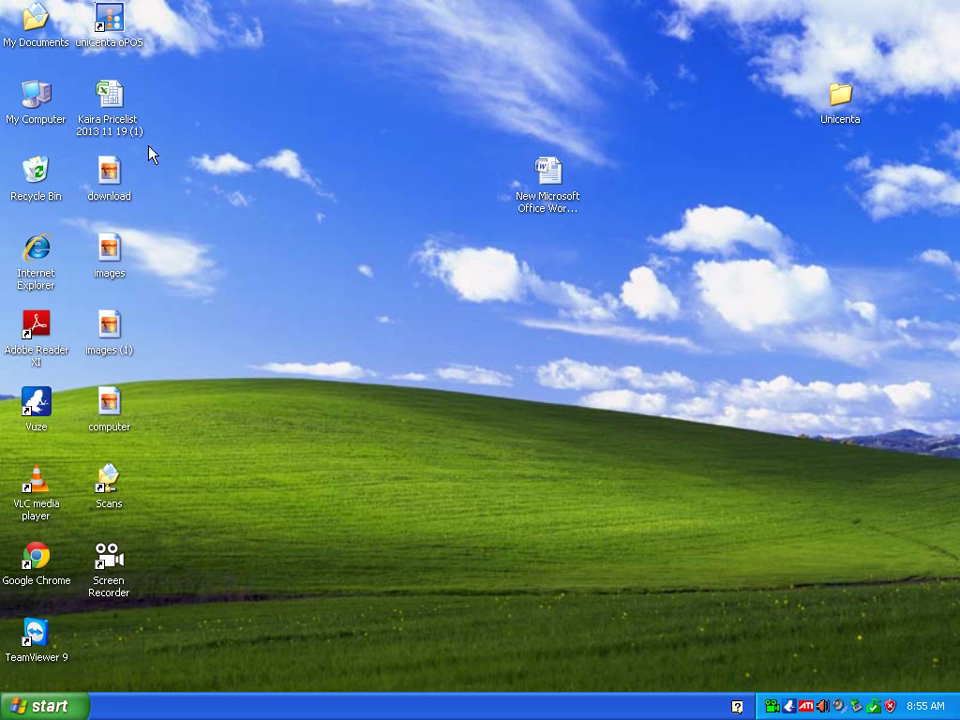
double_click(107, 25)
double_click(112, 42)
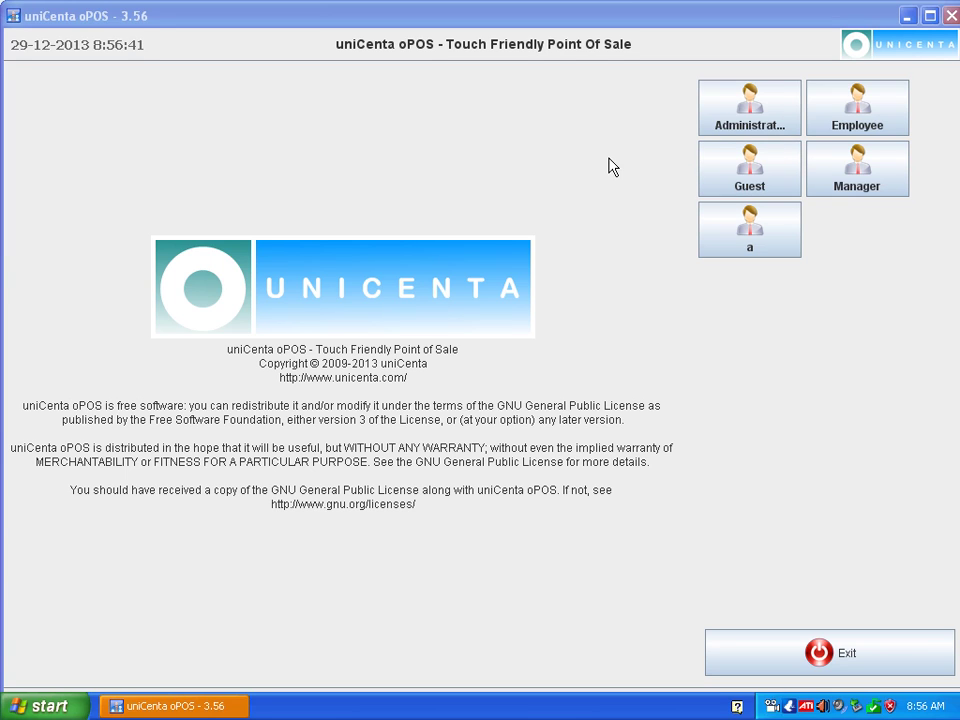
Log in as Administrator and open System > Configuration to the Database Setup tab.
click(747, 110)
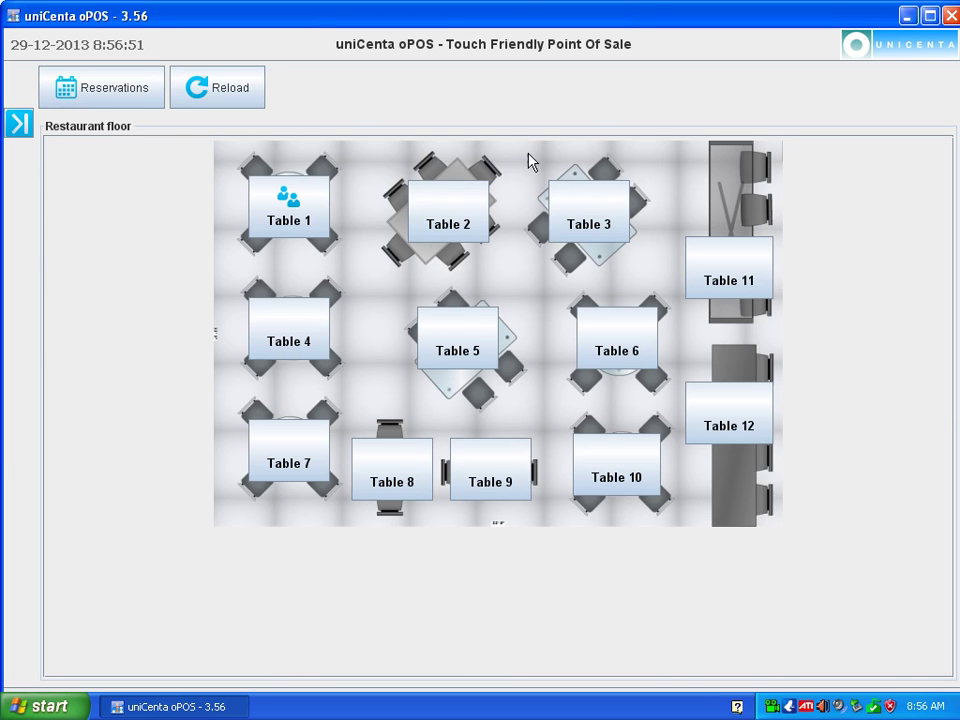
click(29, 128)
scroll(199, 422, down, 3)
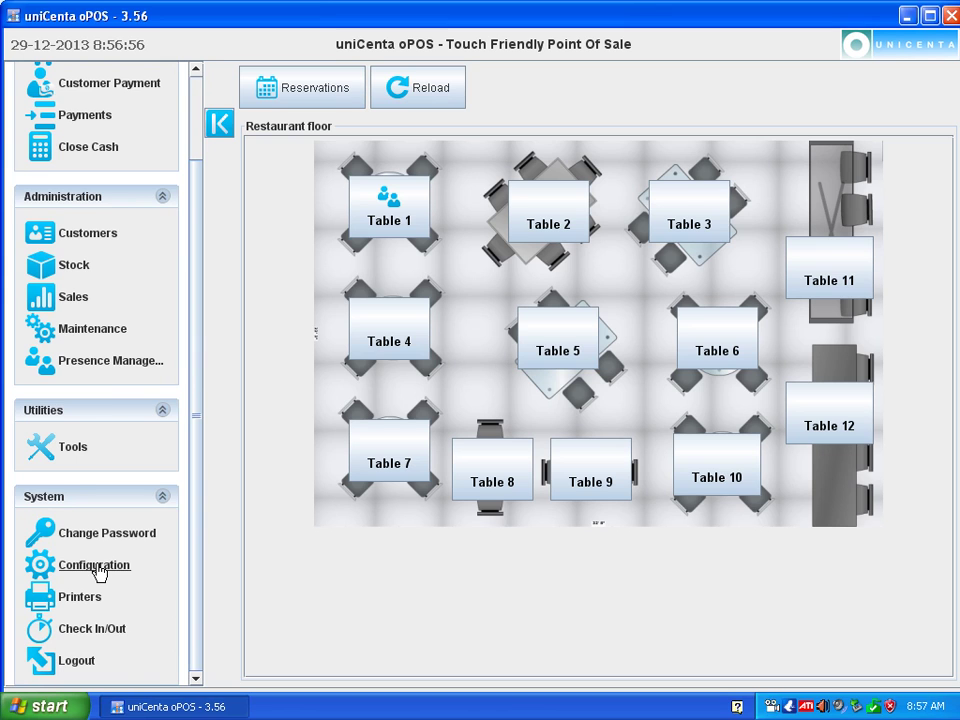
click(97, 567)
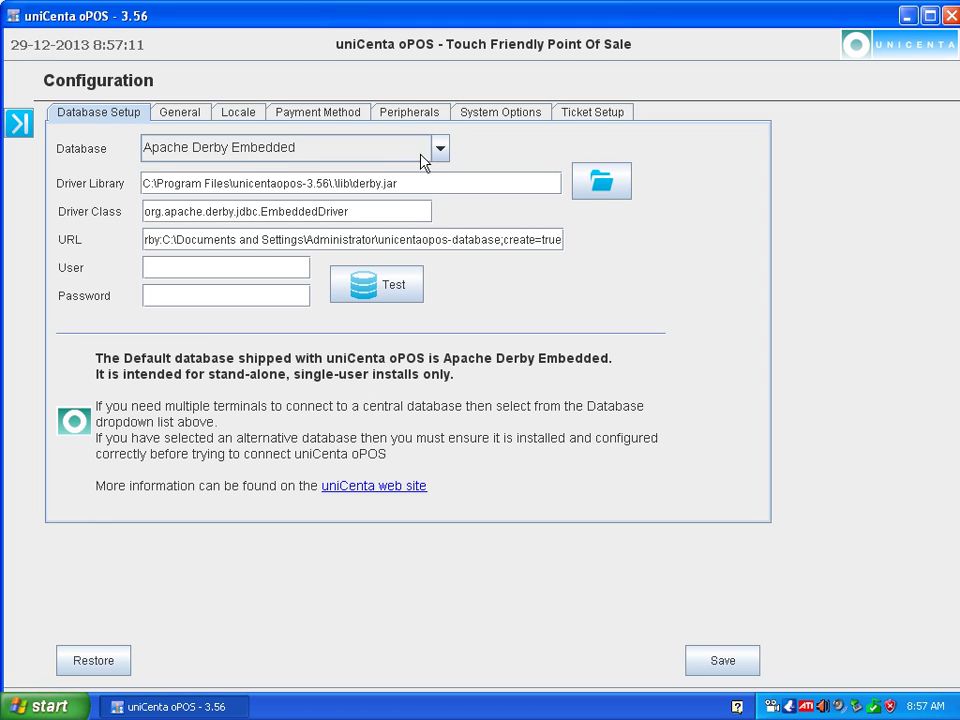
Choose MySQL from the Database dropdown on the Database Setup tab.
click(440, 150)
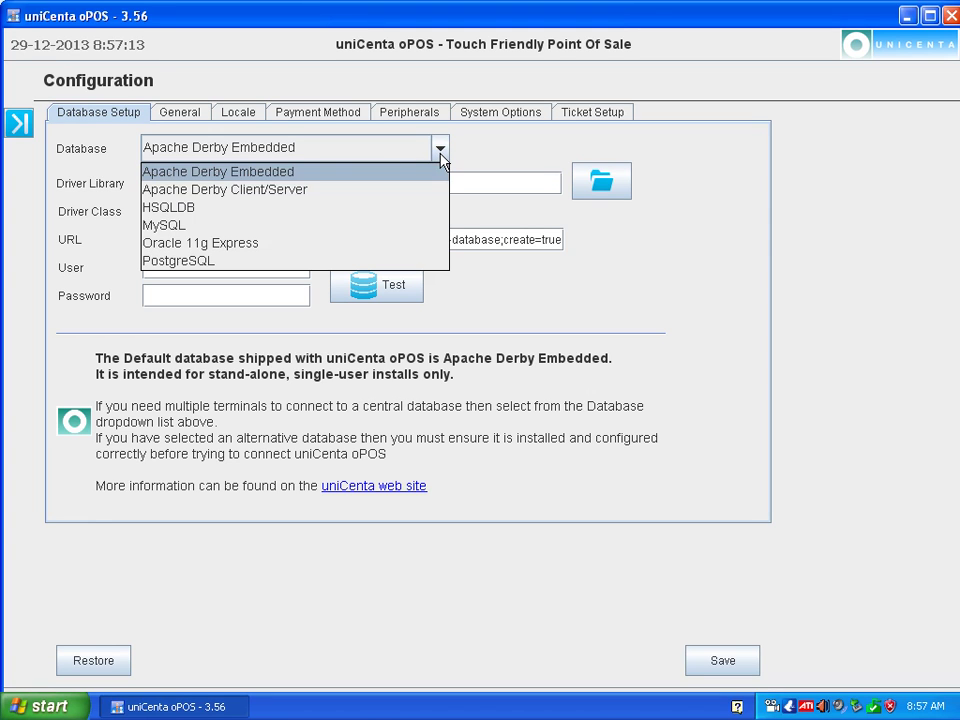
click(164, 228)
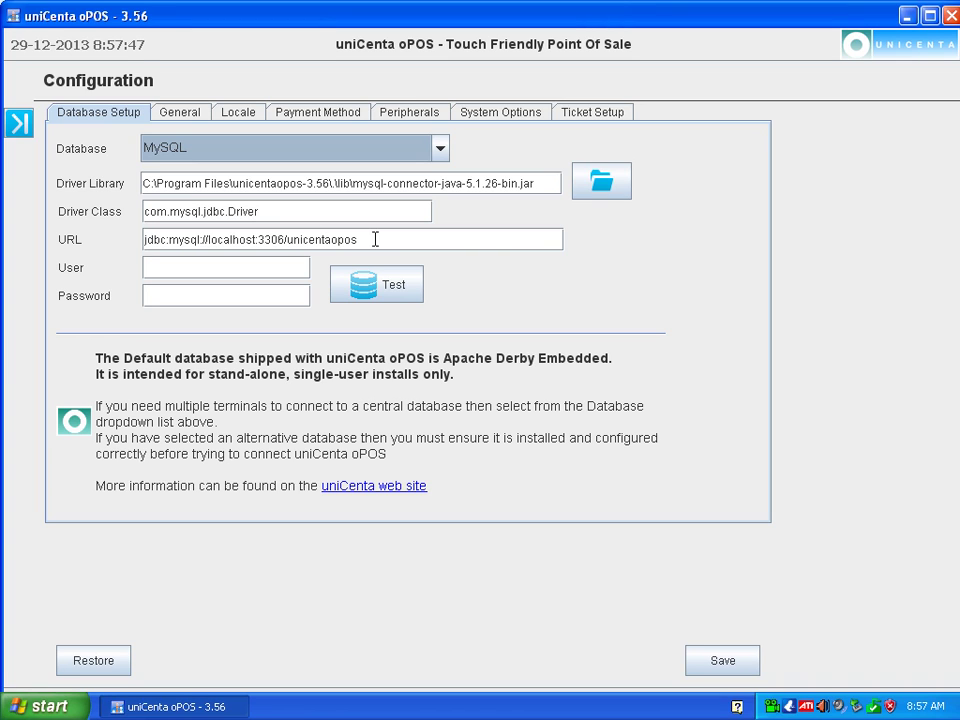
Change the database URL's name from unicentaopos to test.
click(375, 239)
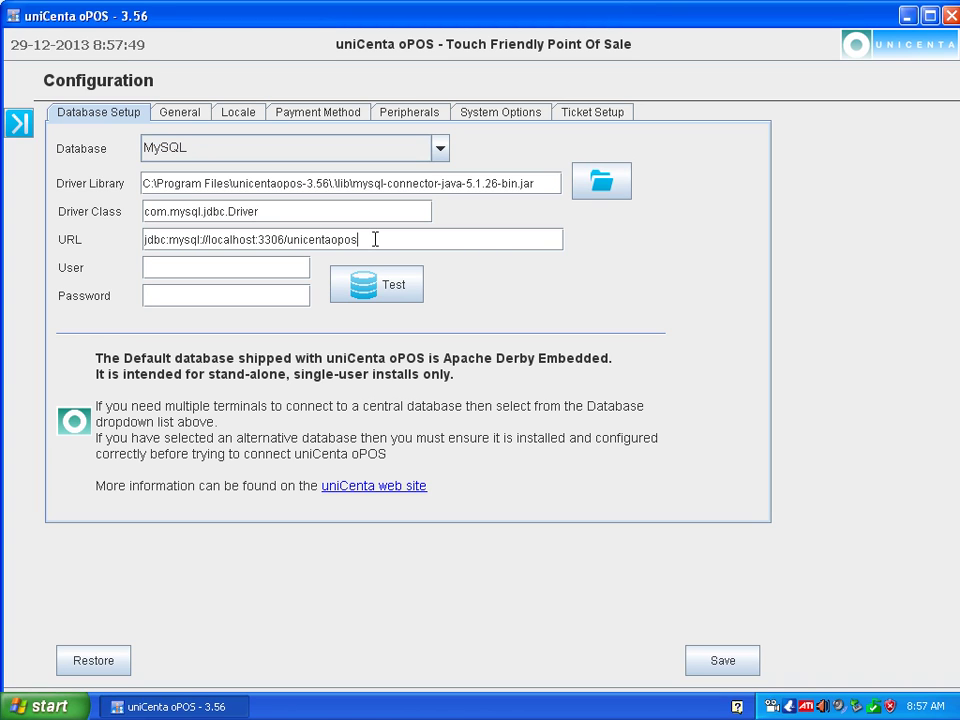
key(BackSpace)
key(BackSpace)
key(BackSpace)
key(BackSpace)
key(BackSpace)
key(BackSpace)
key(BackSpace)
key(BackSpace)
key(BackSpace)
key(BackSpace)
key(BackSpace)
key(BackSpace)
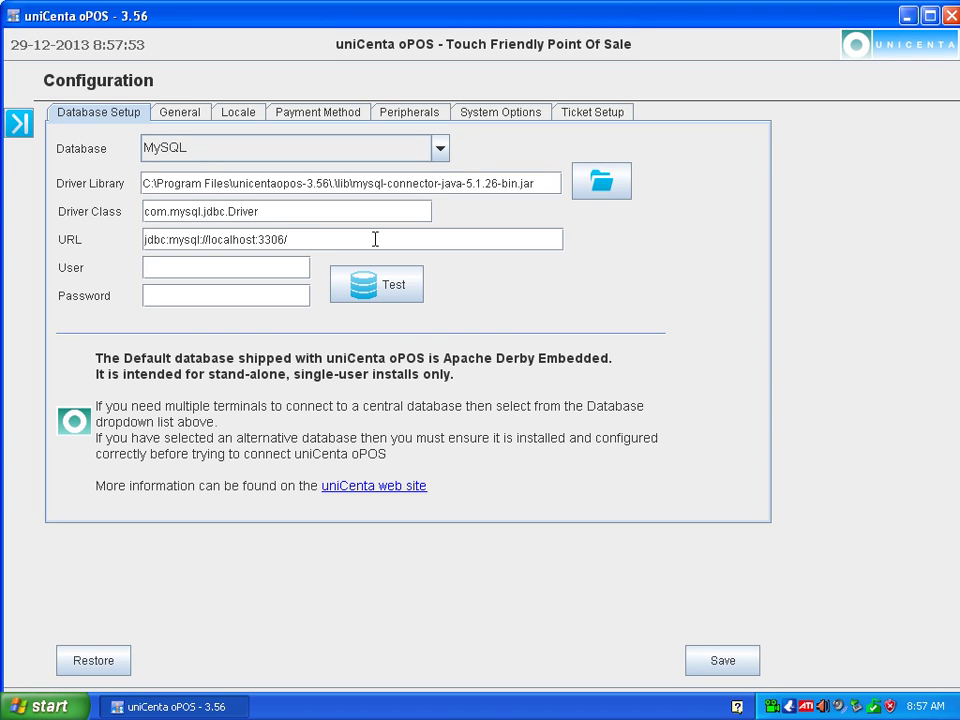
text(test)
Enter user root and the database password, then save the configuration.
click(228, 271)
text(root)
click(205, 291)
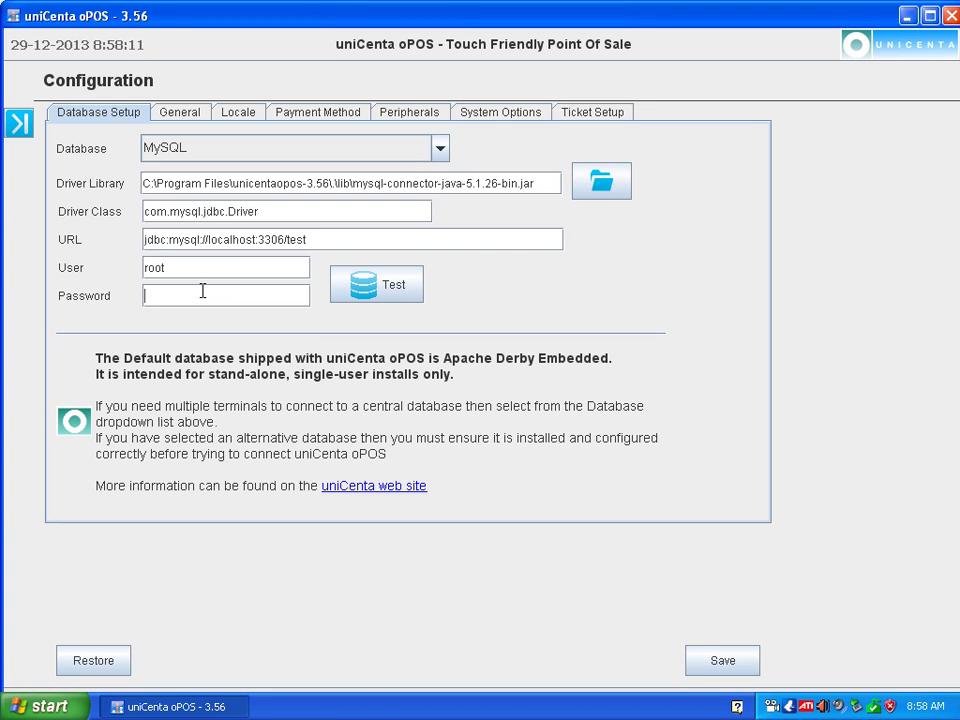
text(*****)
click(730, 666)
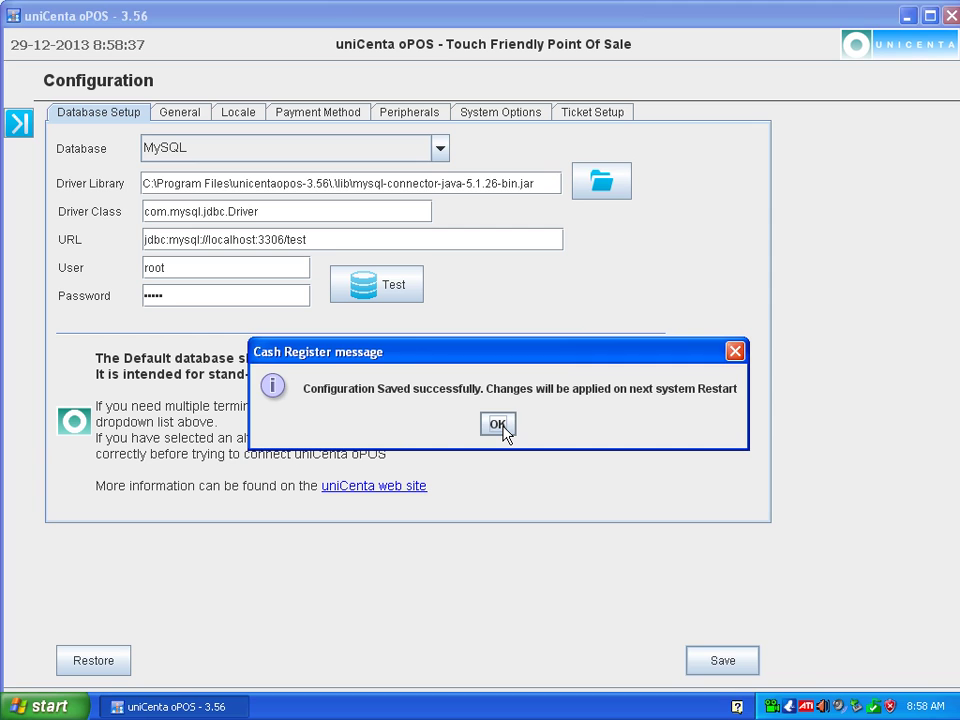
click(498, 424)
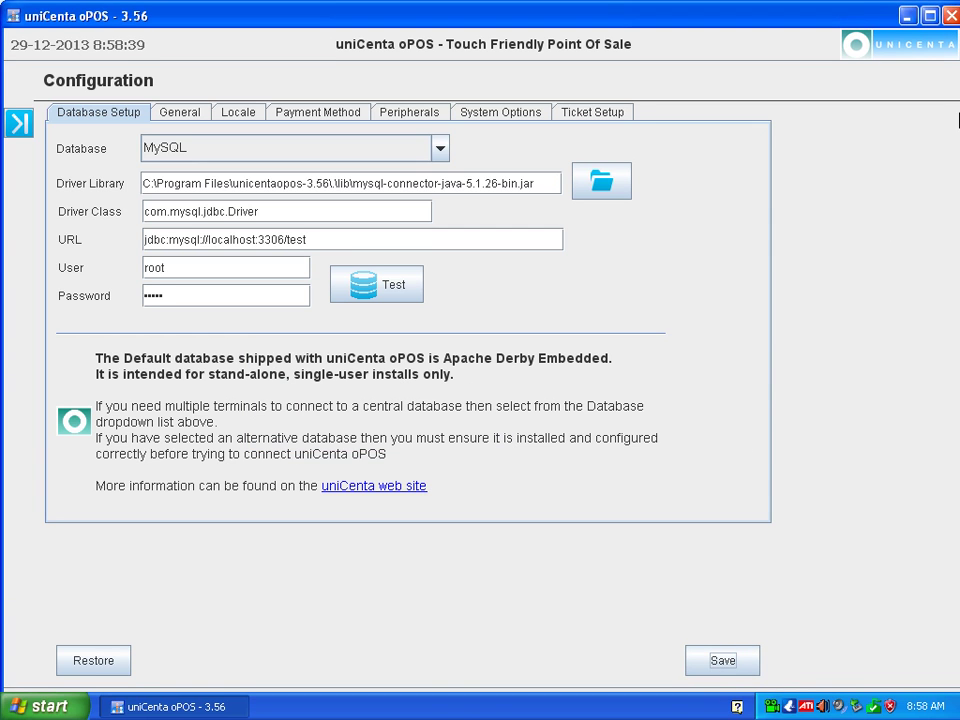
Close uniCenta oPOS and relaunch it from the desktop shortcut.
click(950, 18)
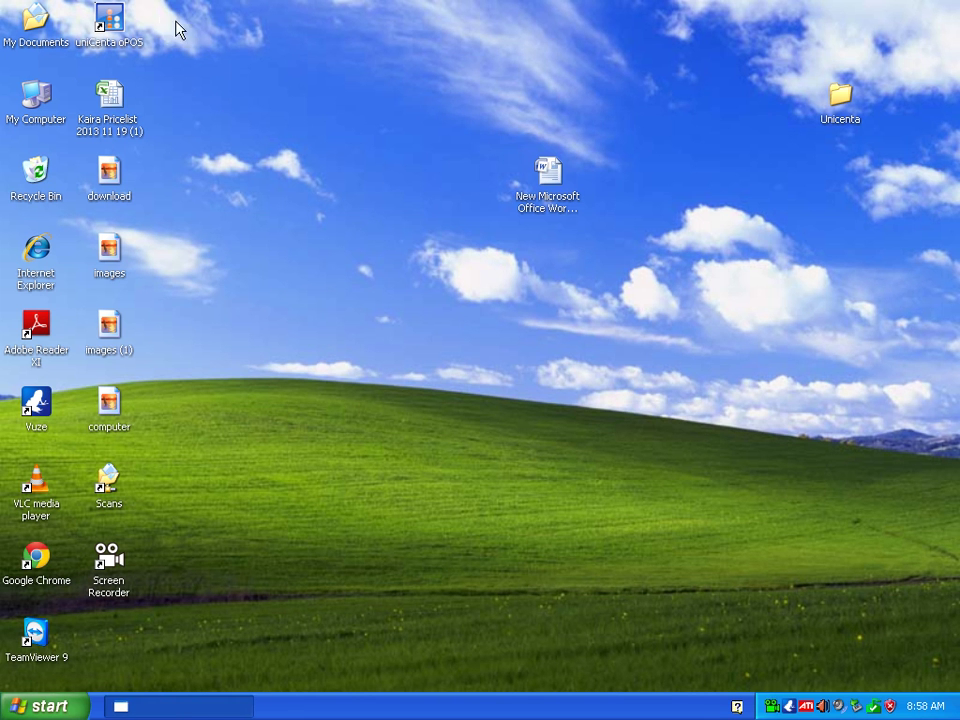
click(110, 28)
double_click(110, 28)
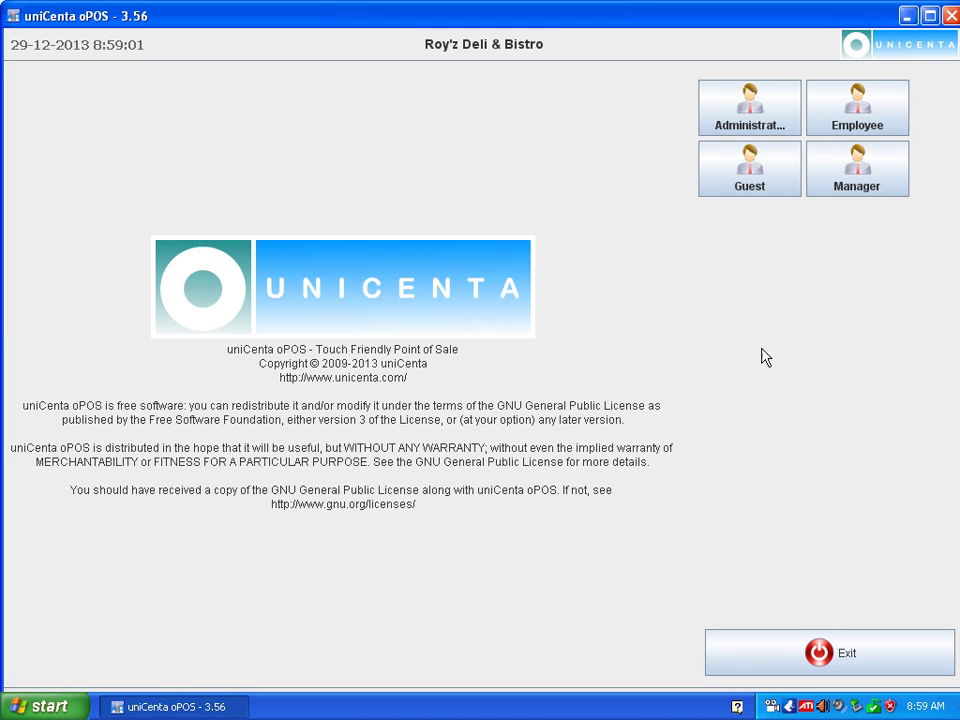
Log in as Administrator and reopen System > Configuration to view the saved MySQL settings.
click(738, 117)
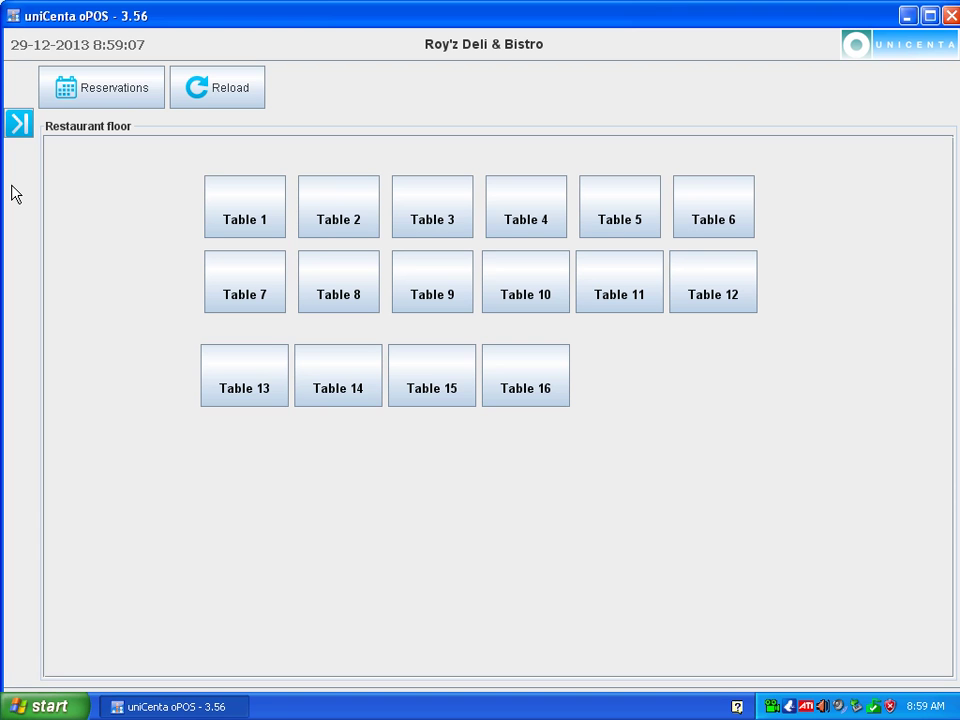
click(17, 124)
scroll(195, 303, down, 3)
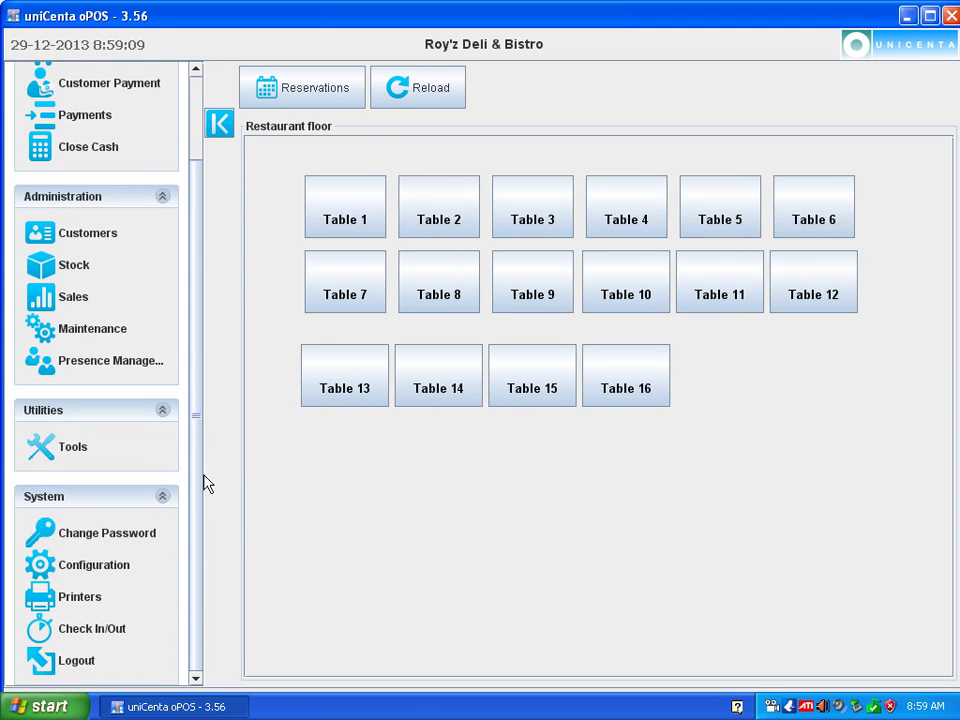
click(100, 566)
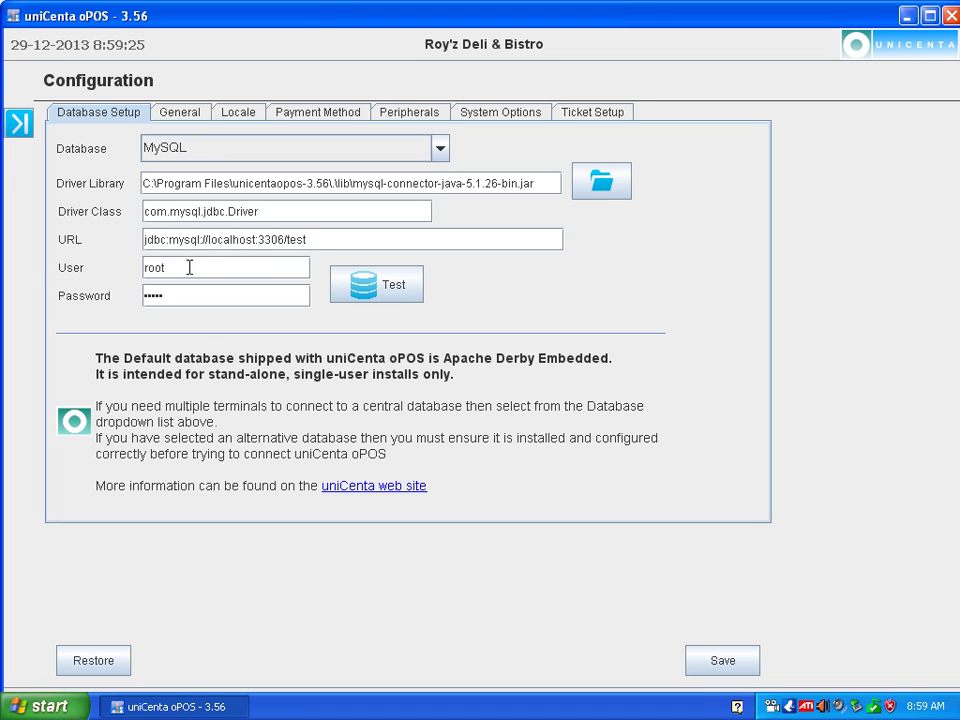
Test the MySQL test-database connection successfully, then exit uniCenta oPOS saving changes.
click(389, 297)
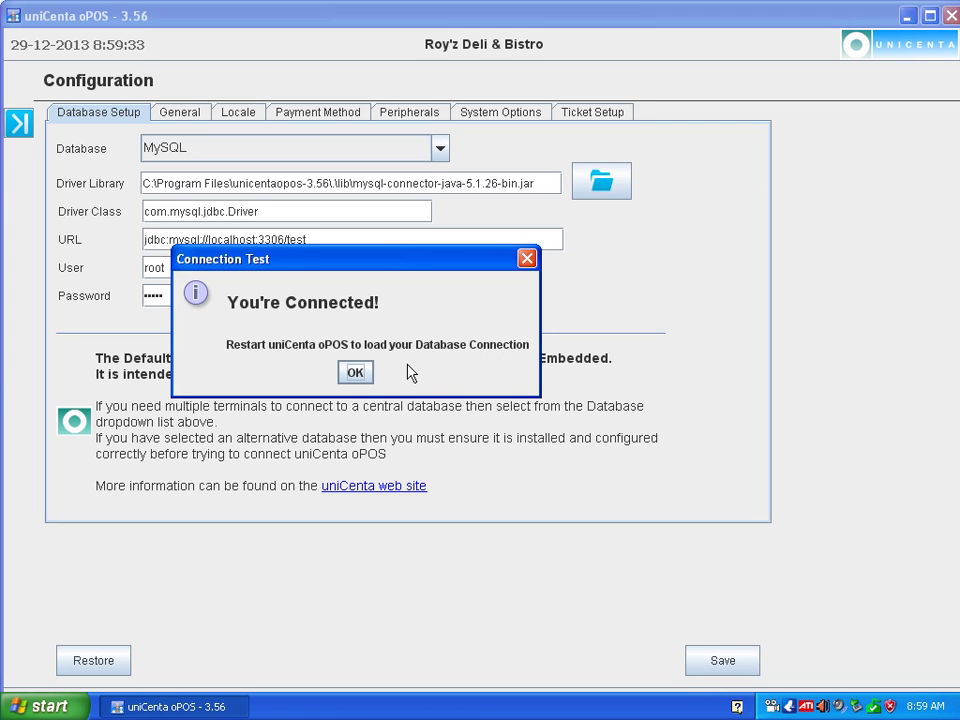
click(354, 373)
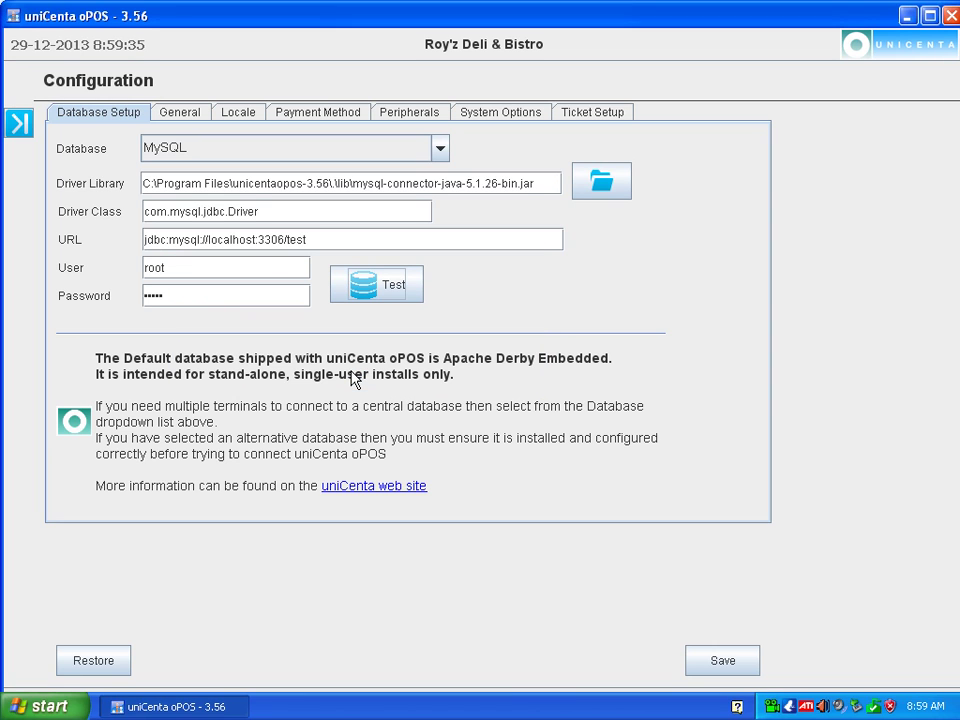
click(950, 14)
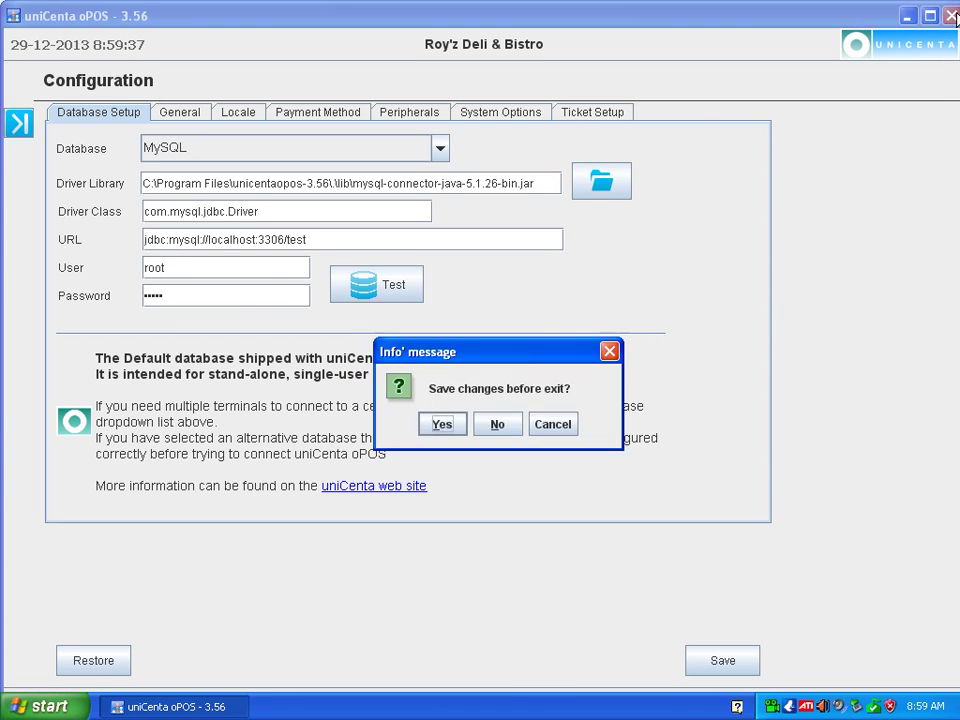
click(442, 424)
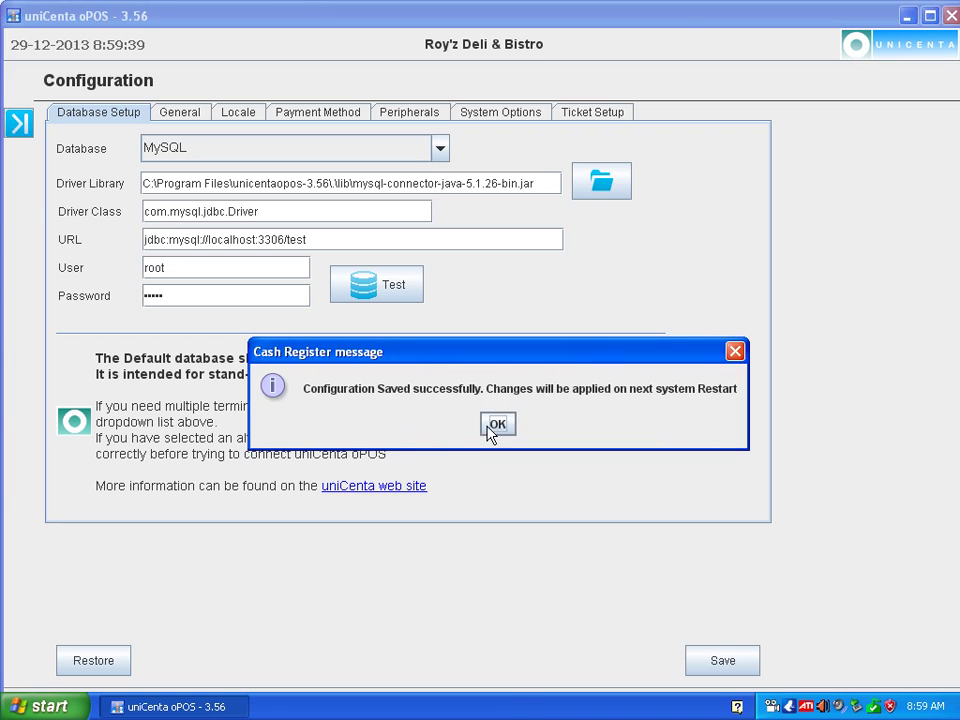
click(495, 428)
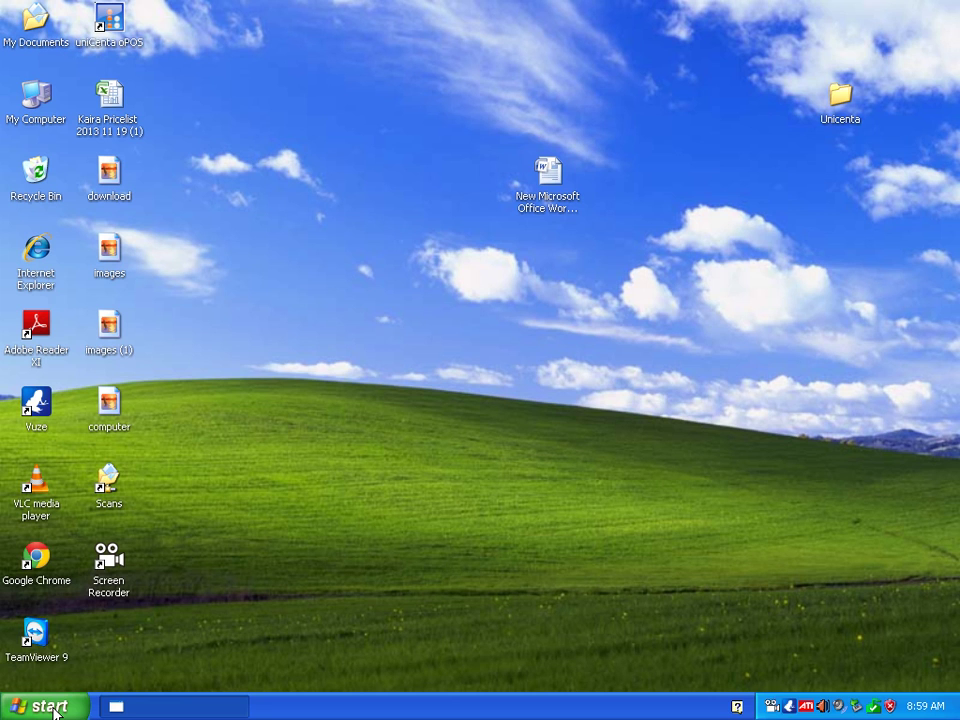
Open Control Panel's Local Area Connection properties and its Internet Protocol (TCP/IP) settings.
click(55, 707)
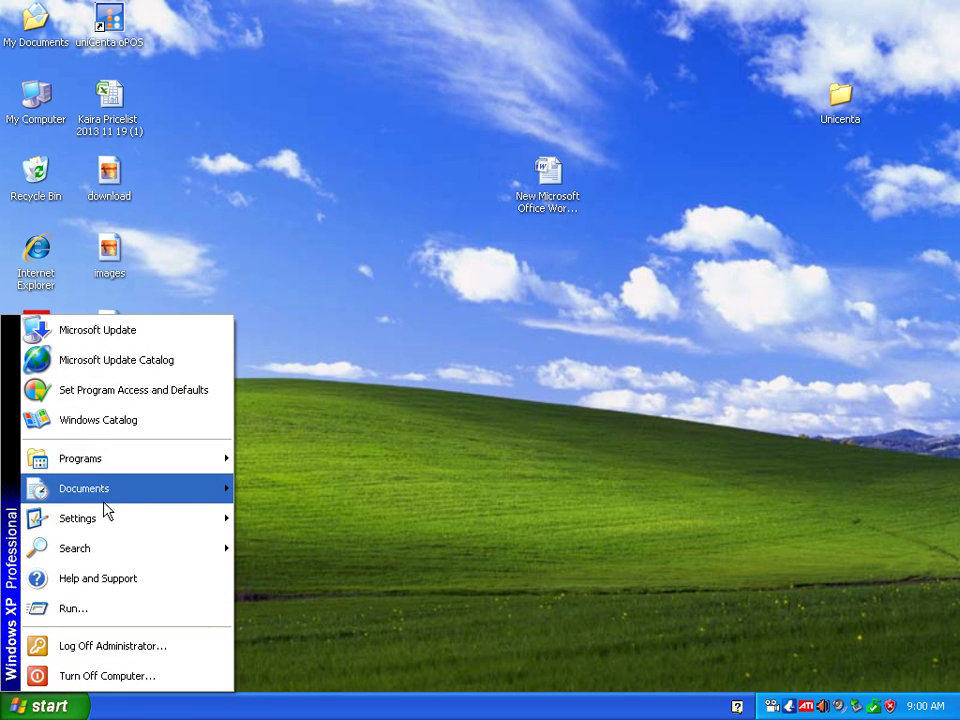
mouse_move(107, 530)
click(290, 515)
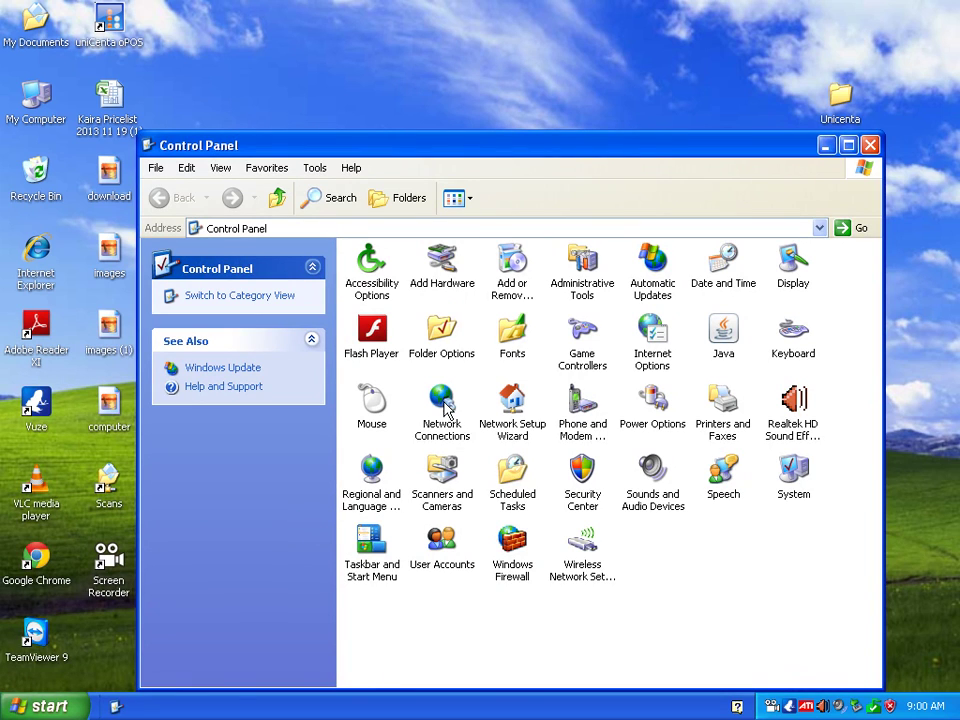
double_click(445, 408)
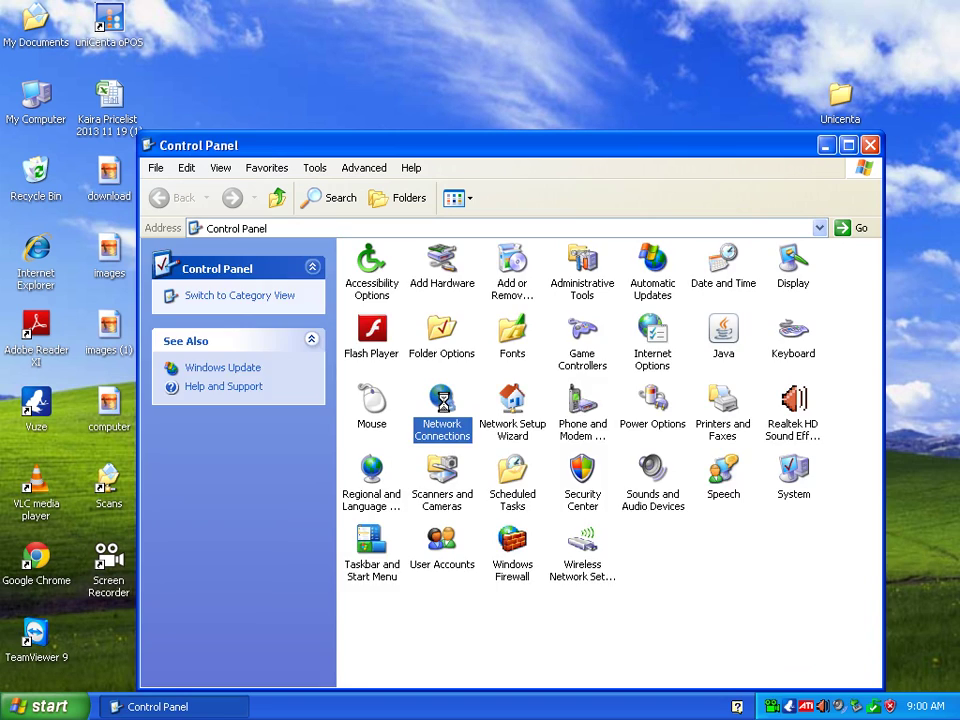
click(414, 300)
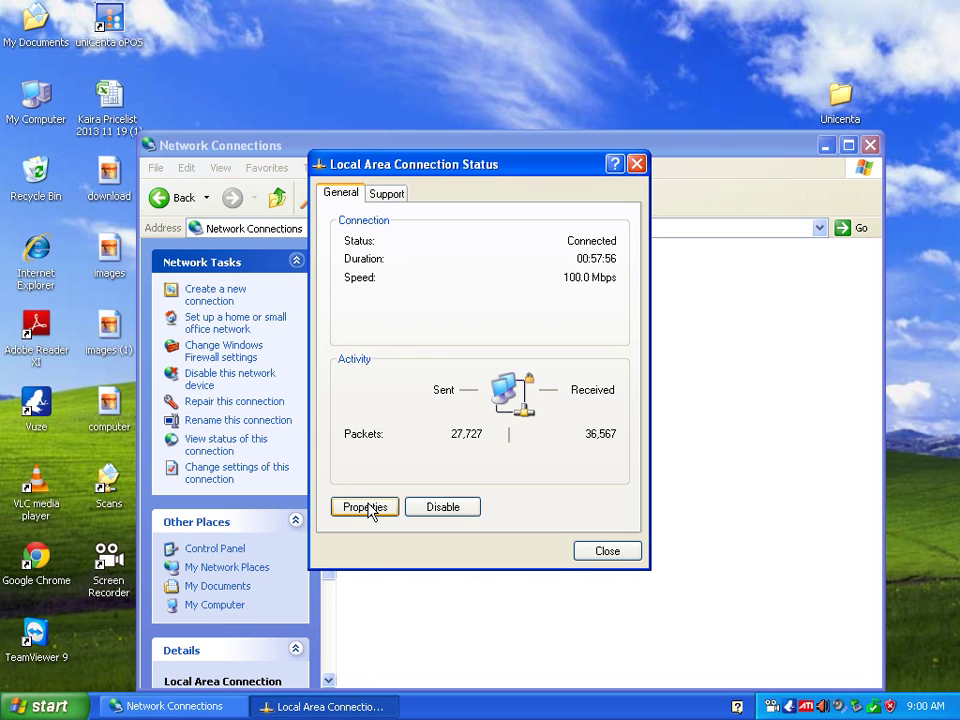
click(366, 507)
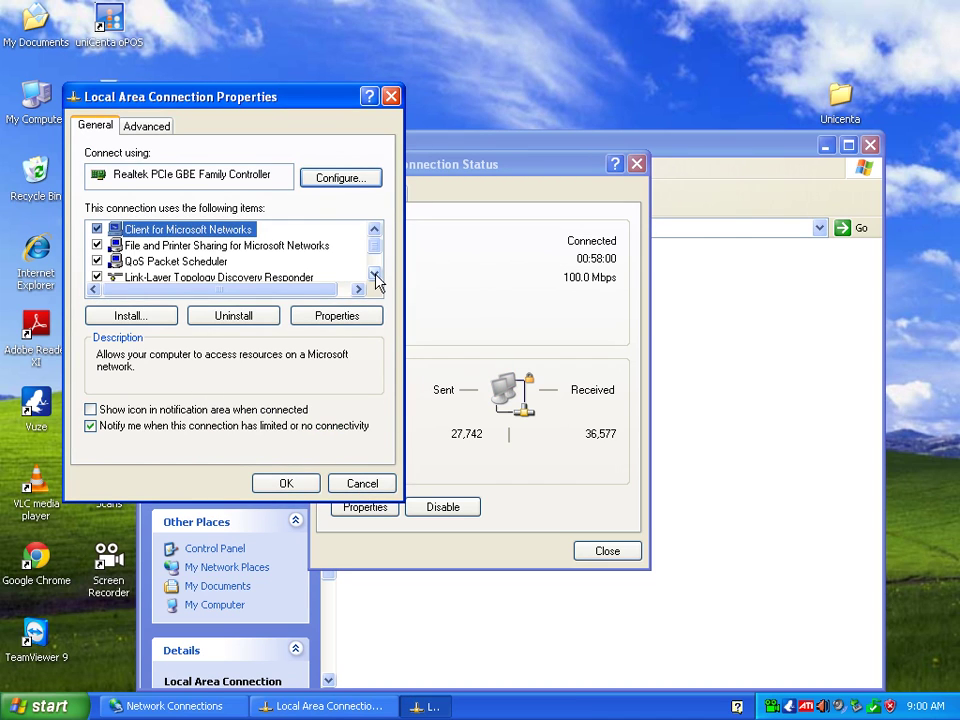
double_click(375, 273)
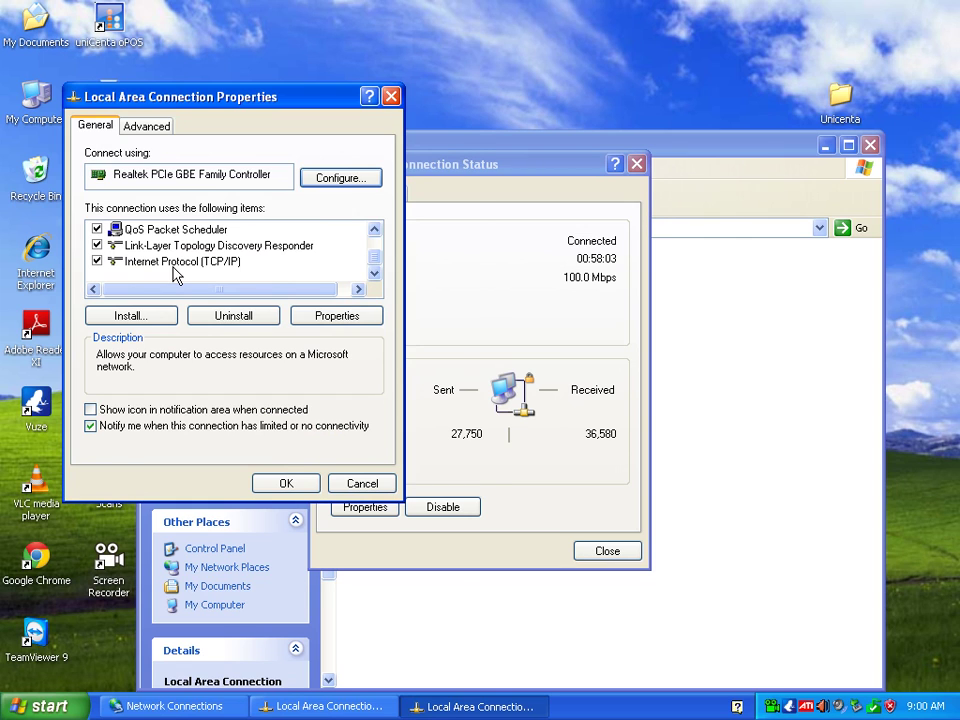
double_click(174, 266)
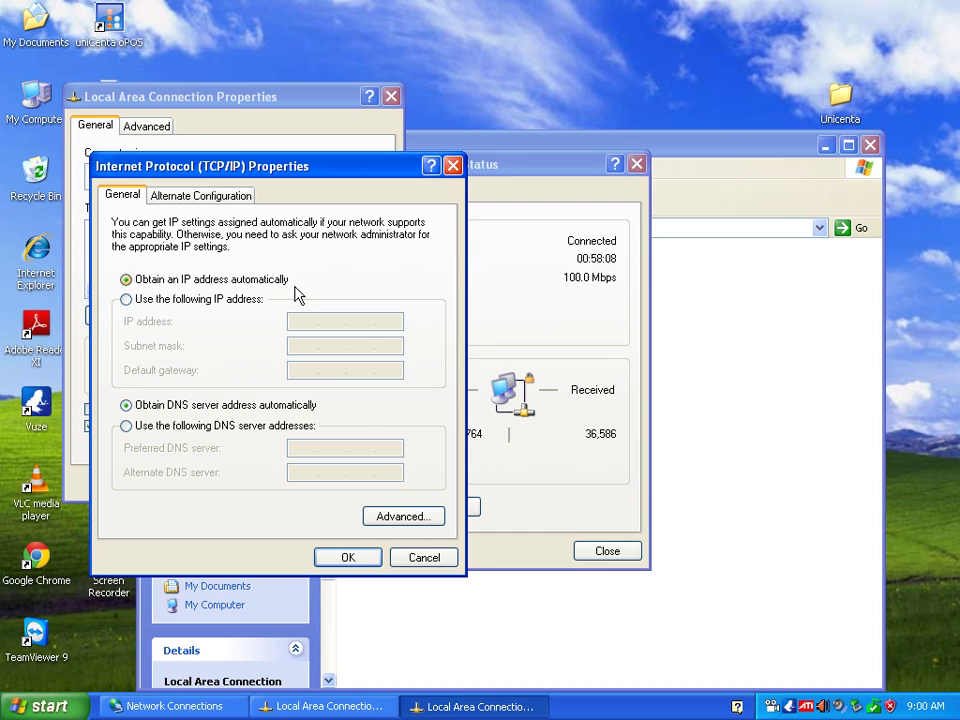
Assign the fixed IP 192.168.0.10 with subnet mask 255.255.255.0 and confirm the TCP/IP settings.
click(126, 300)
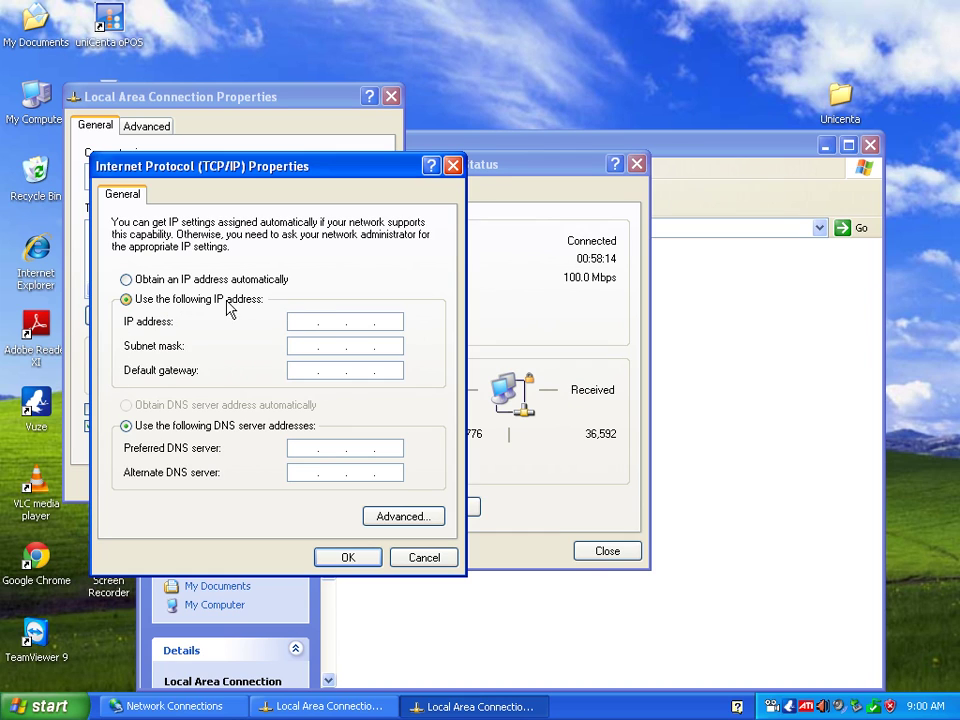
click(298, 322)
text(192 . 168 . 0 . 10)
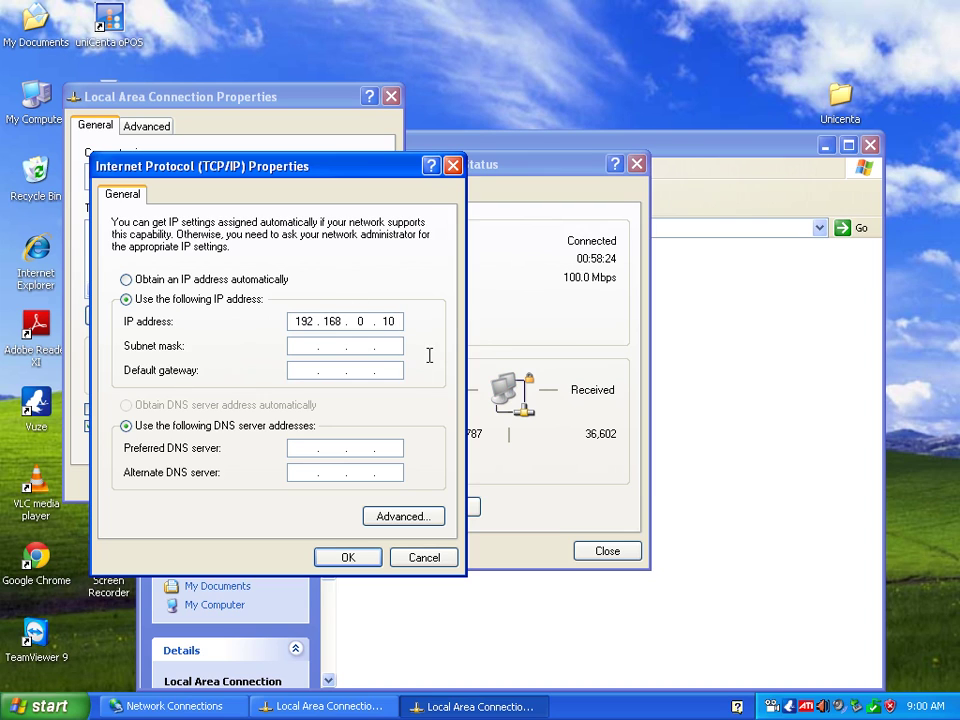
click(306, 346)
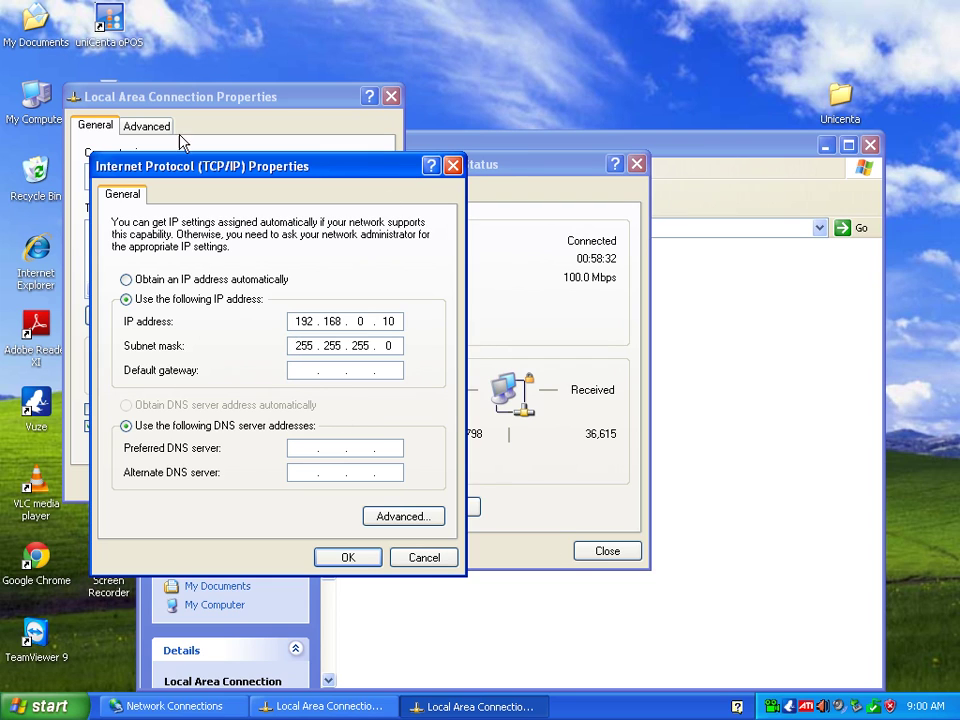
click(346, 561)
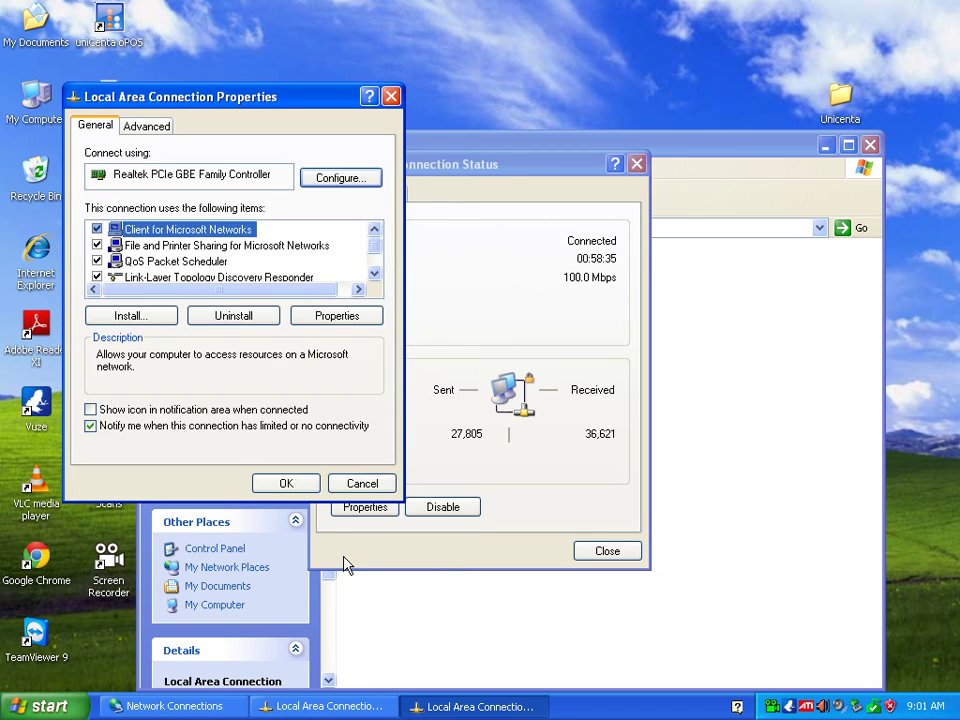
click(291, 483)
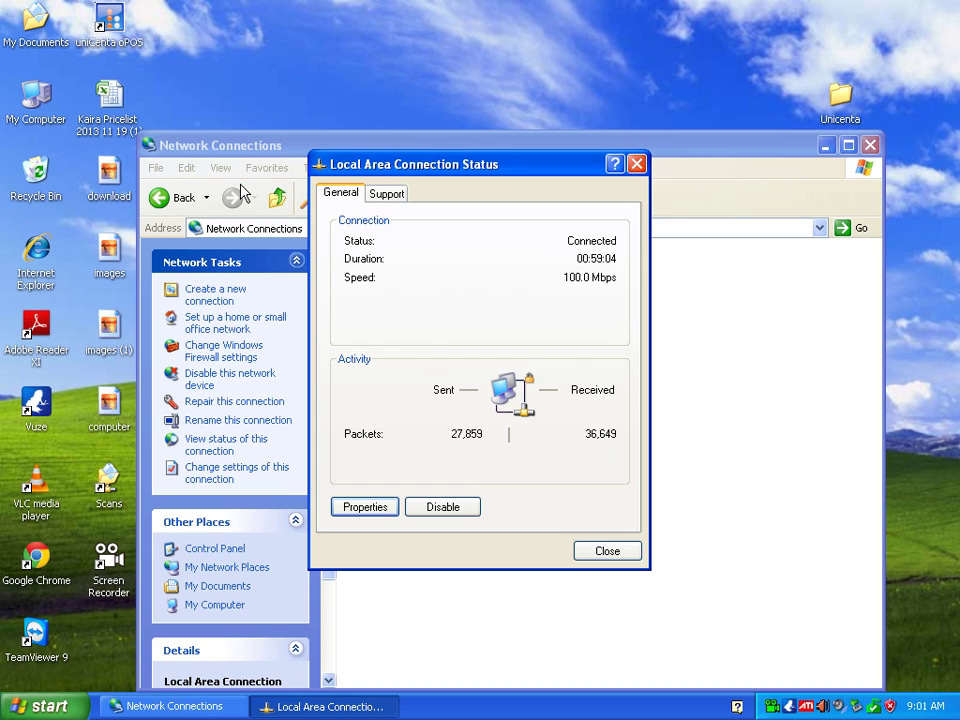
Close the Local Area Connection Status window.
click(606, 554)
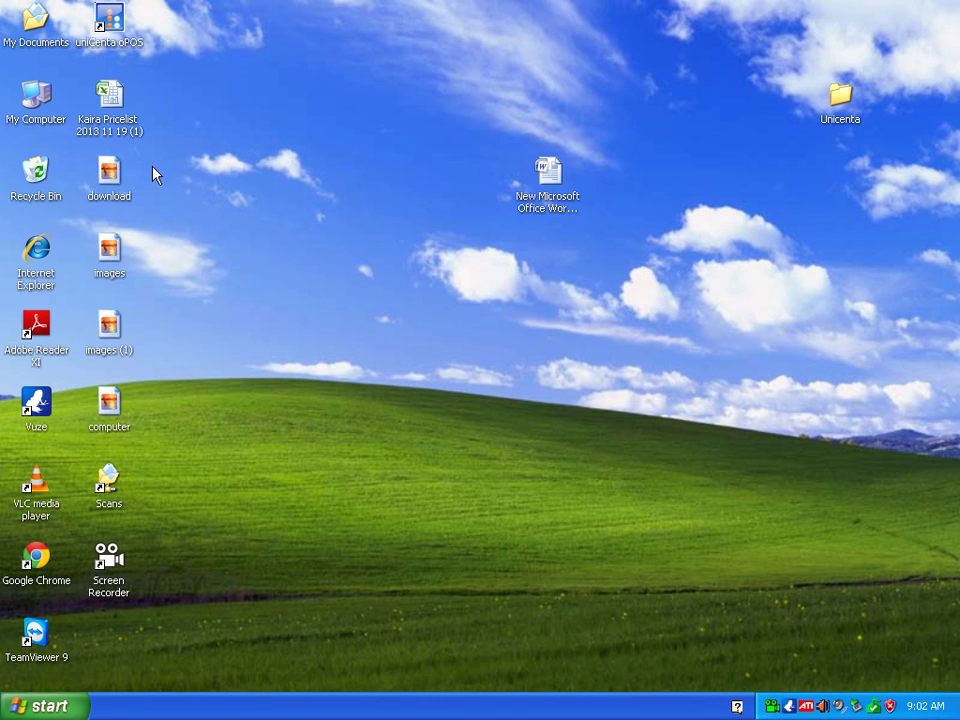
Launch uniCenta oPOS, log in as Administrator and expand the side menu to the system options.
double_click(121, 44)
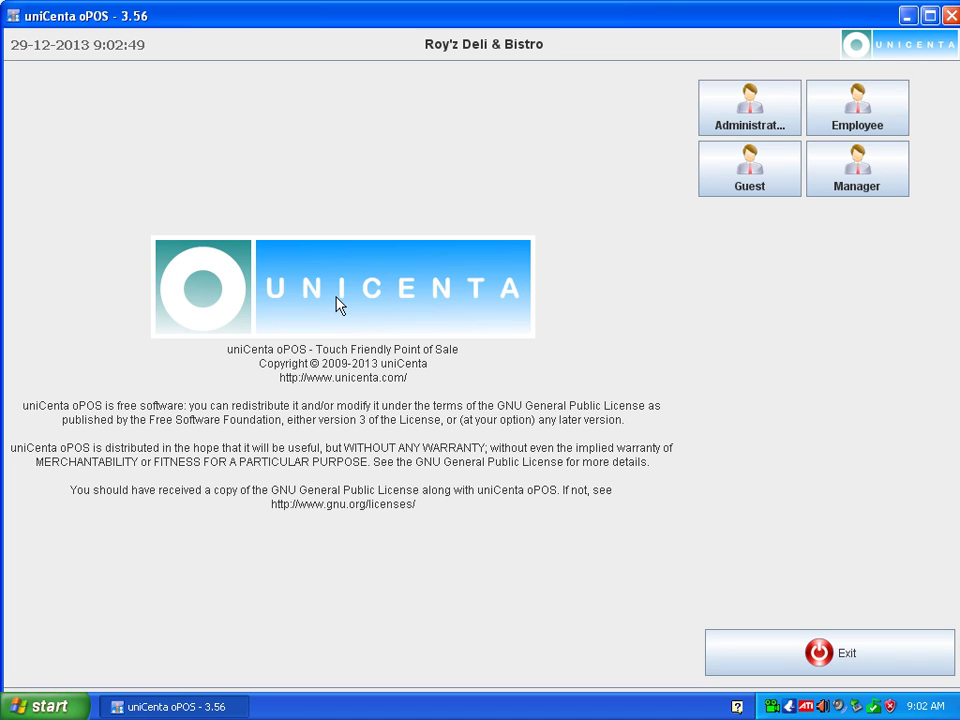
click(752, 117)
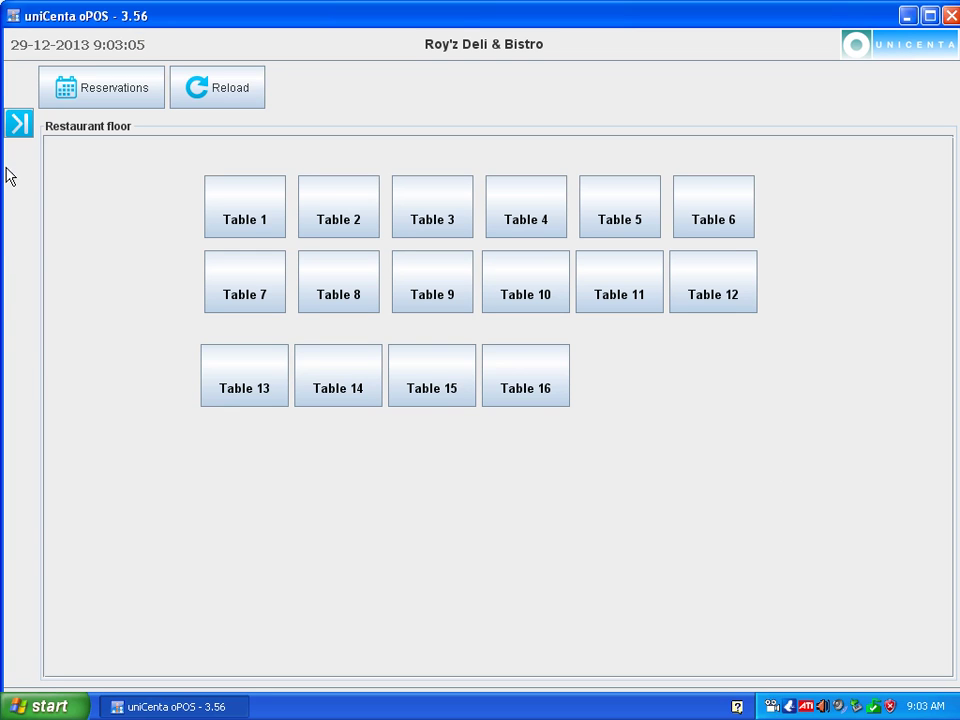
click(22, 125)
scroll(199, 336, down, 3)
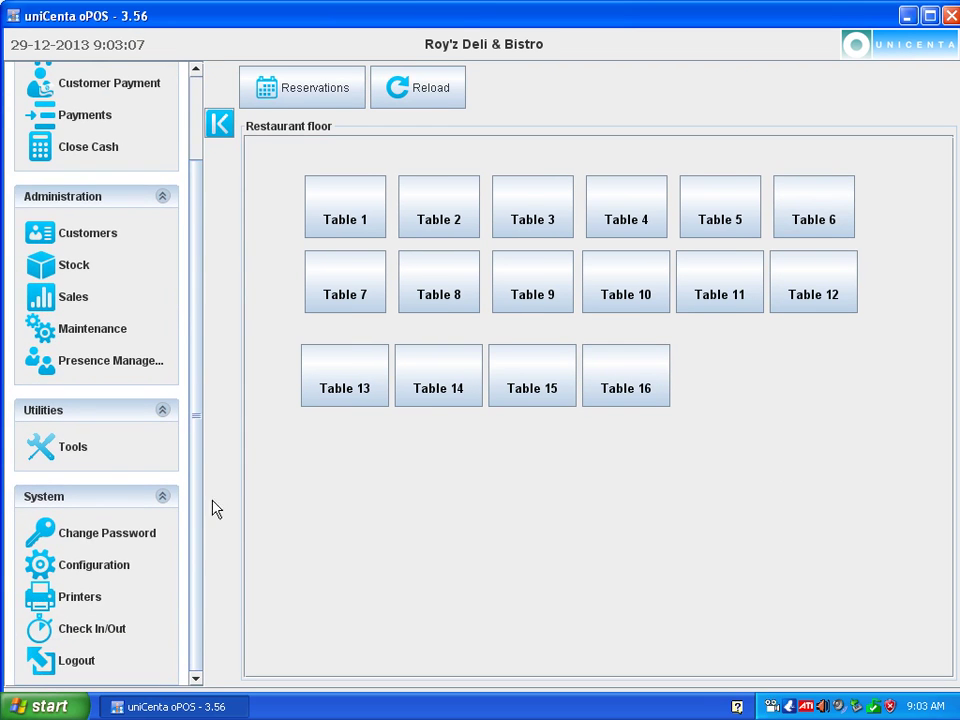
In Configuration, switch the database to Apache Derby Embedded and back to MySQL to reload its defaults.
click(92, 577)
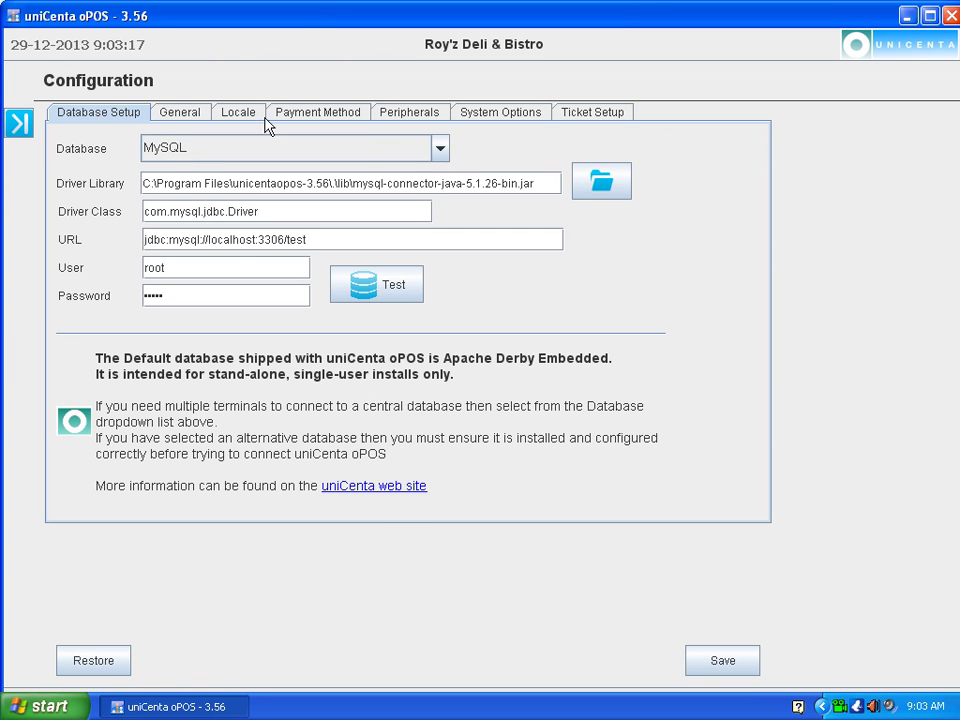
click(441, 150)
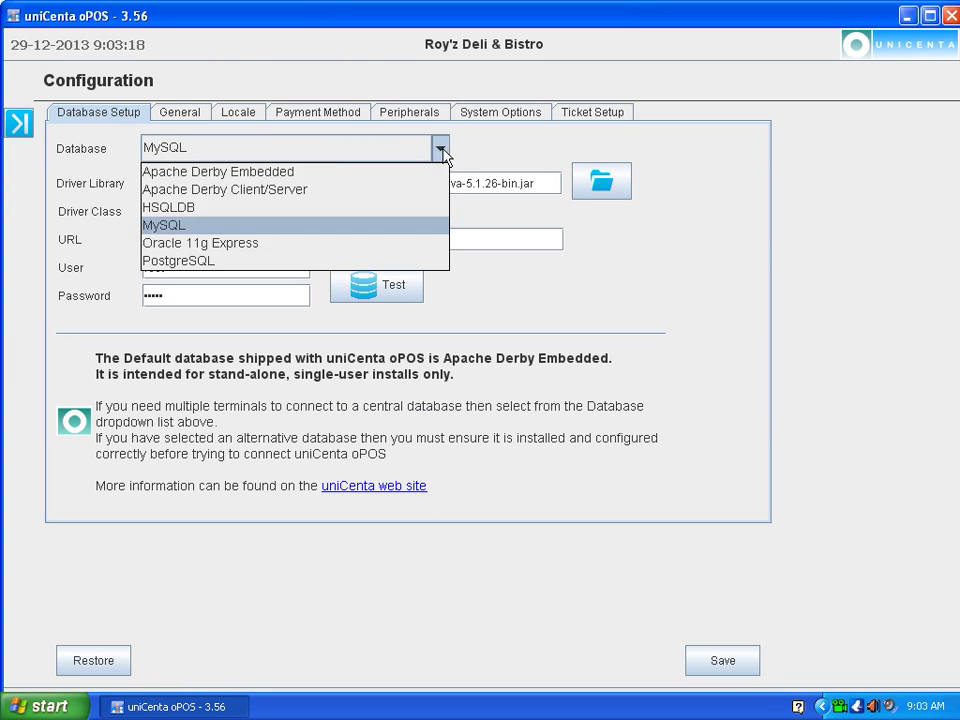
click(214, 171)
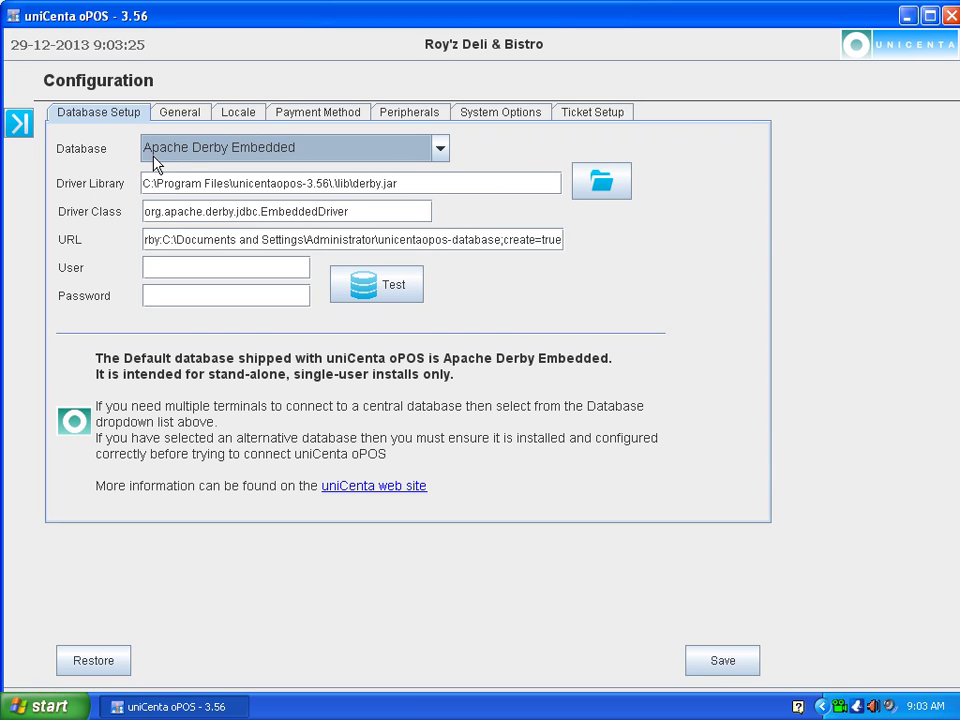
click(441, 152)
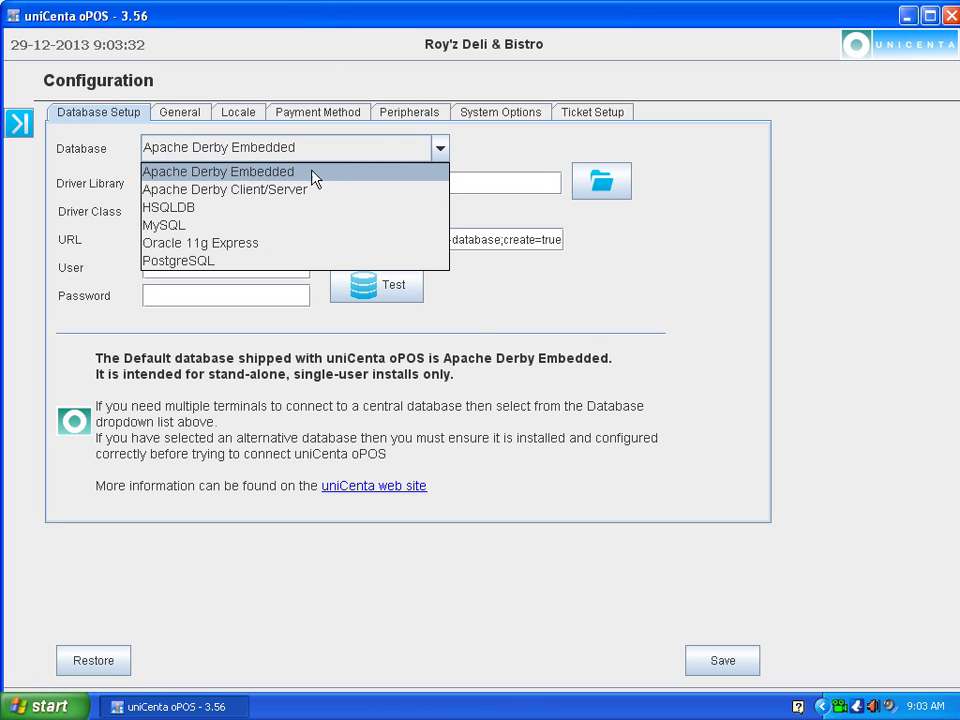
click(170, 232)
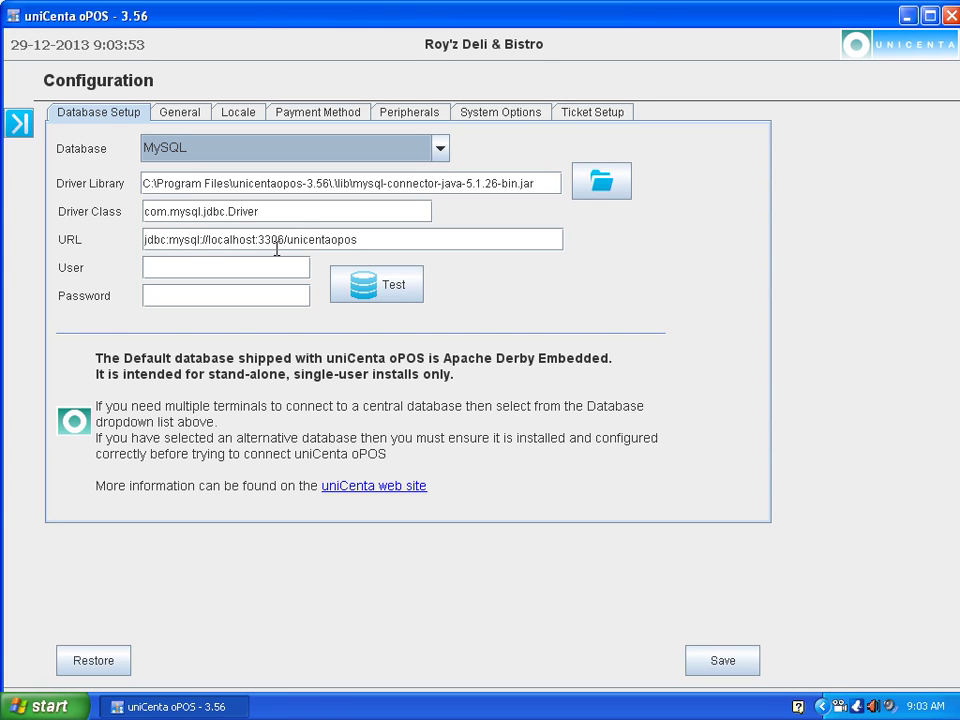
Change the URL database name to 'test' and enter user root with its password.
click(367, 242)
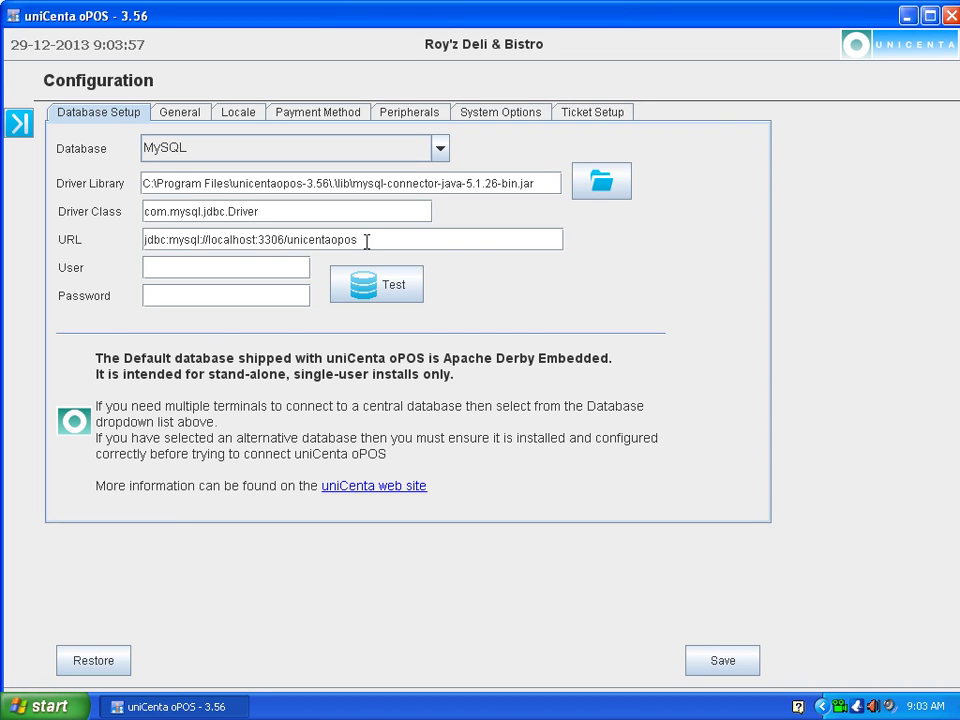
key(BackSpace)
key(BackSpace)
key(BackSpace)
key(BackSpace)
key(BackSpace)
key(BackSpace)
key(BackSpace)
key(BackSpace)
key(BackSpace)
key(BackSpace)
key(BackSpace)
key(BackSpace)
text(test)
click(203, 270)
text(root)
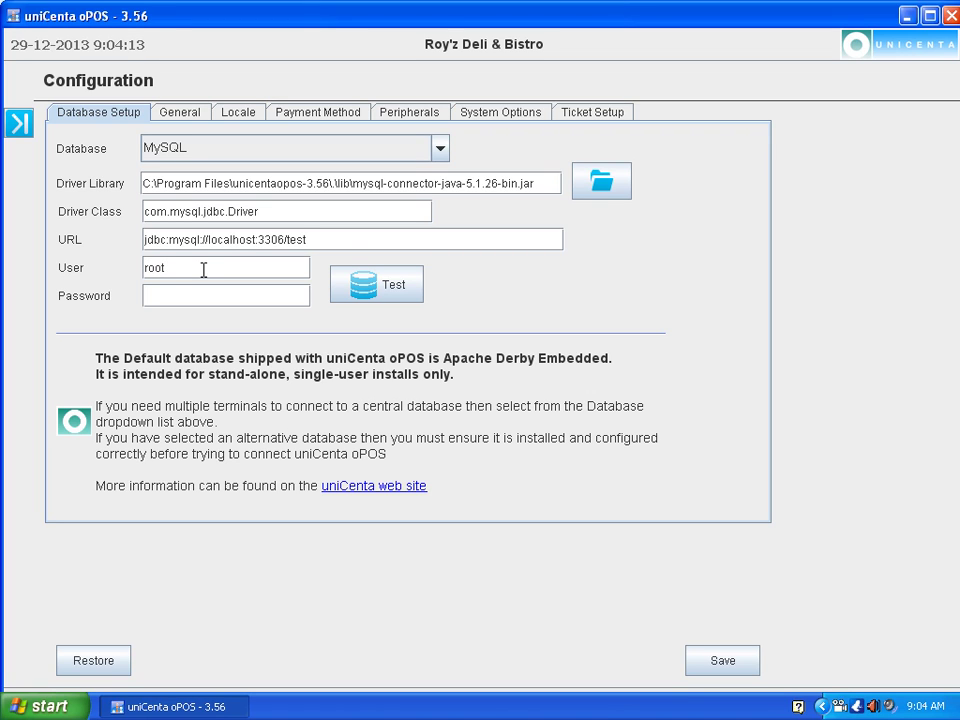
click(199, 295)
text(admin)
Replace localhost in the URL with the host 192.168.0.10.
click(256, 240)
key(BackSpace)
key(BackSpace)
key(BackSpace)
key(BackSpace)
key(BackSpace)
key(BackSpace)
key(BackSpace)
key(BackSpace)
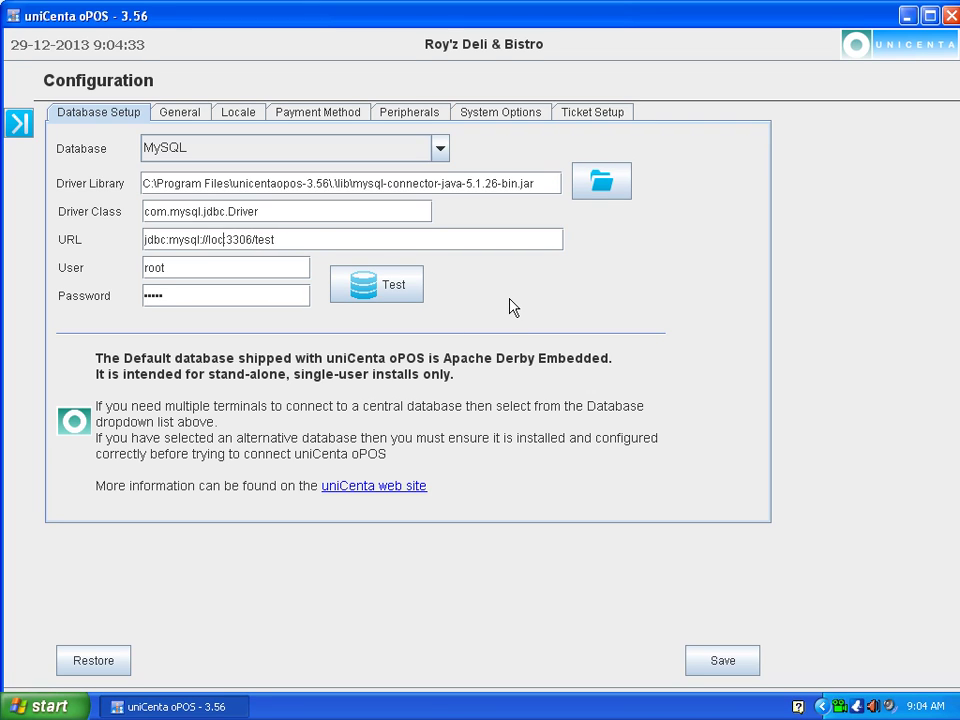
key(BackSpace)
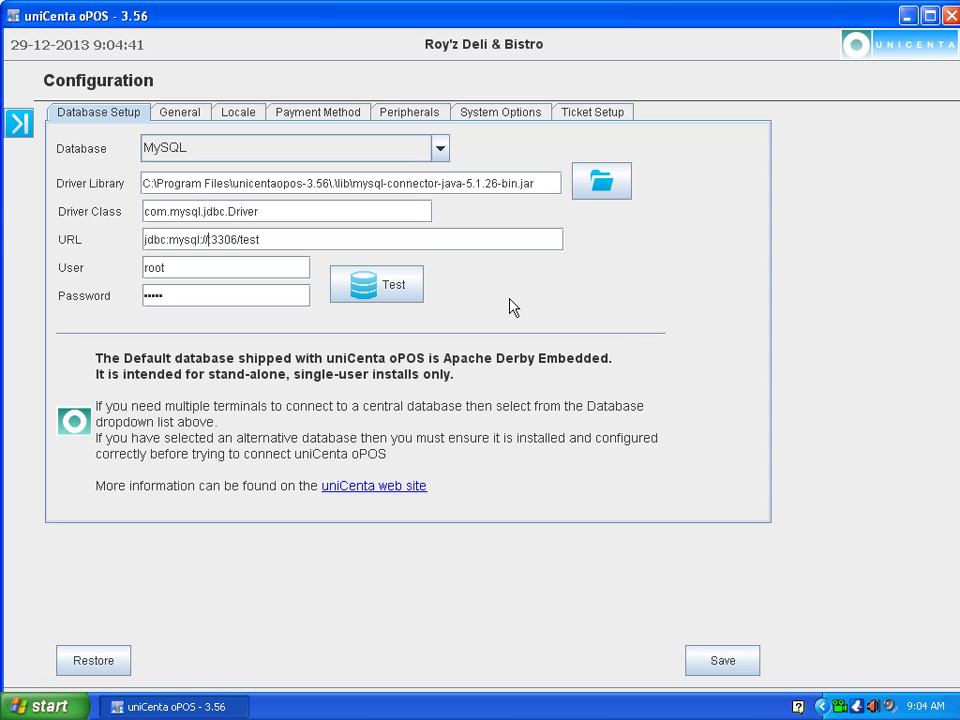
text(192.)
text(168)
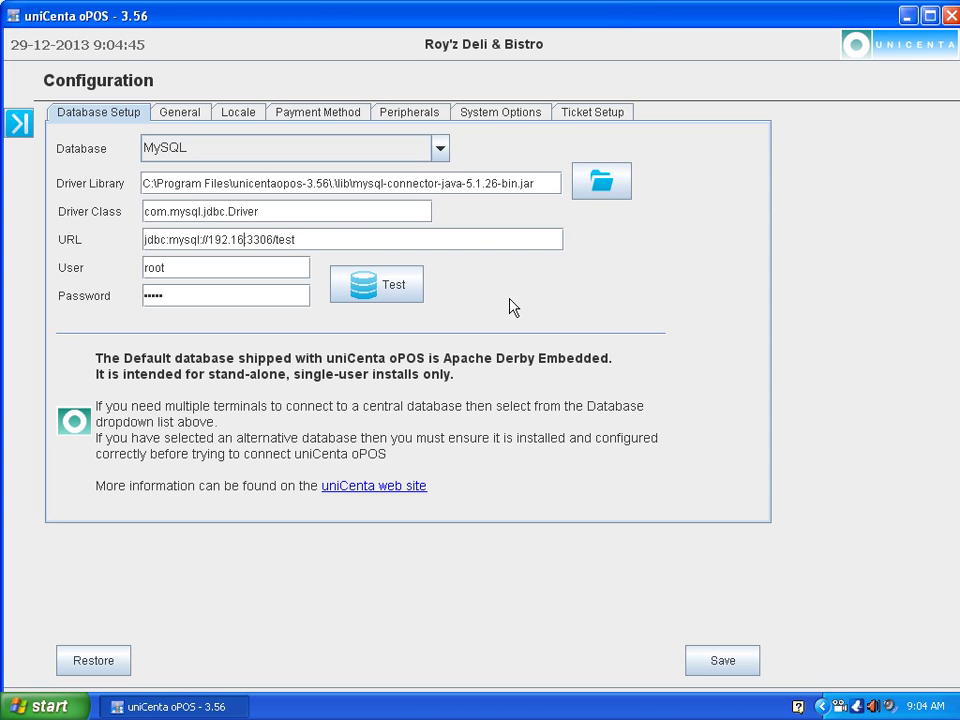
text(.0.10)
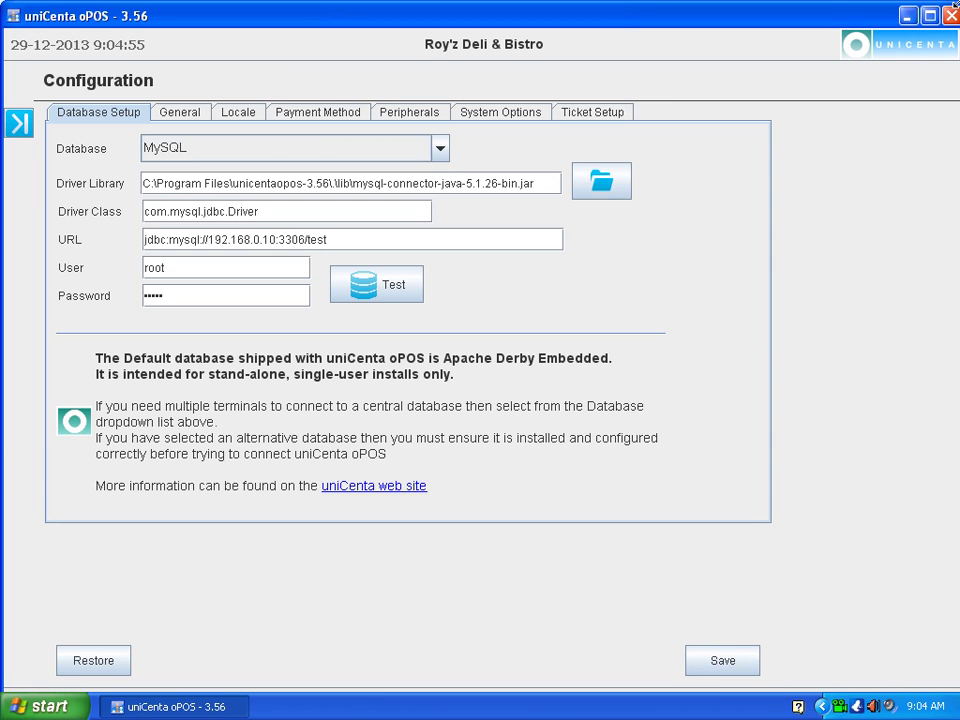
Minimize the uniCenta oPOS window.
click(908, 15)
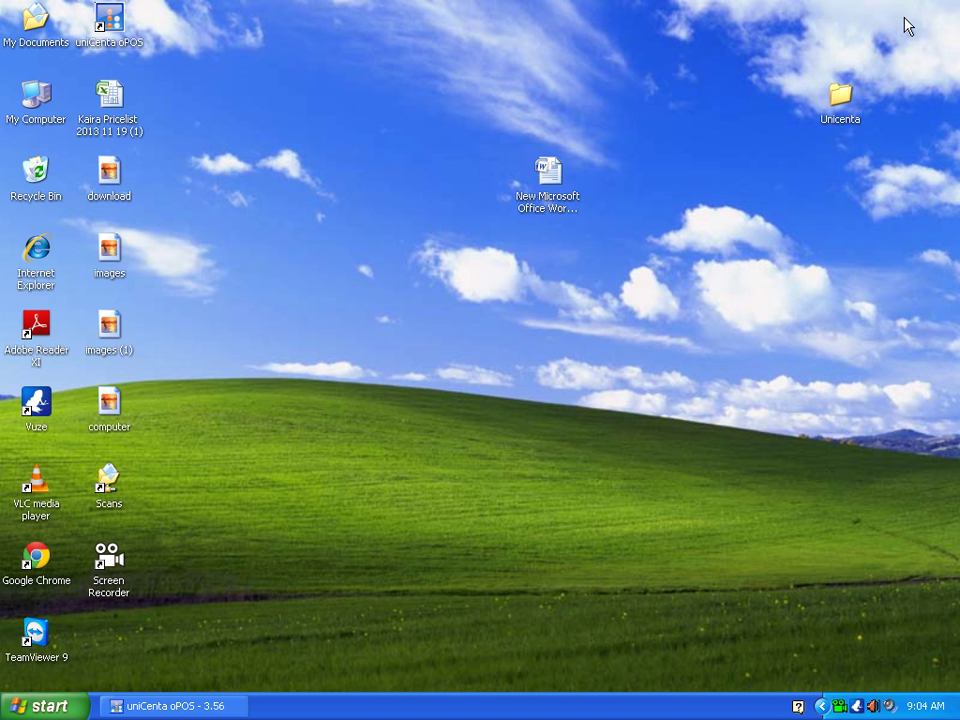